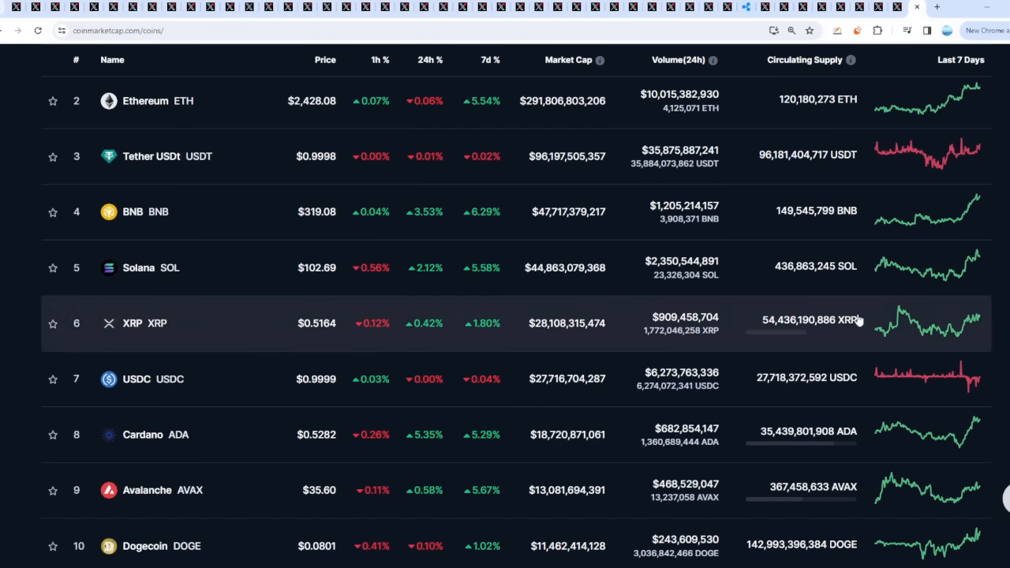
scroll(951, 326, up, 2)
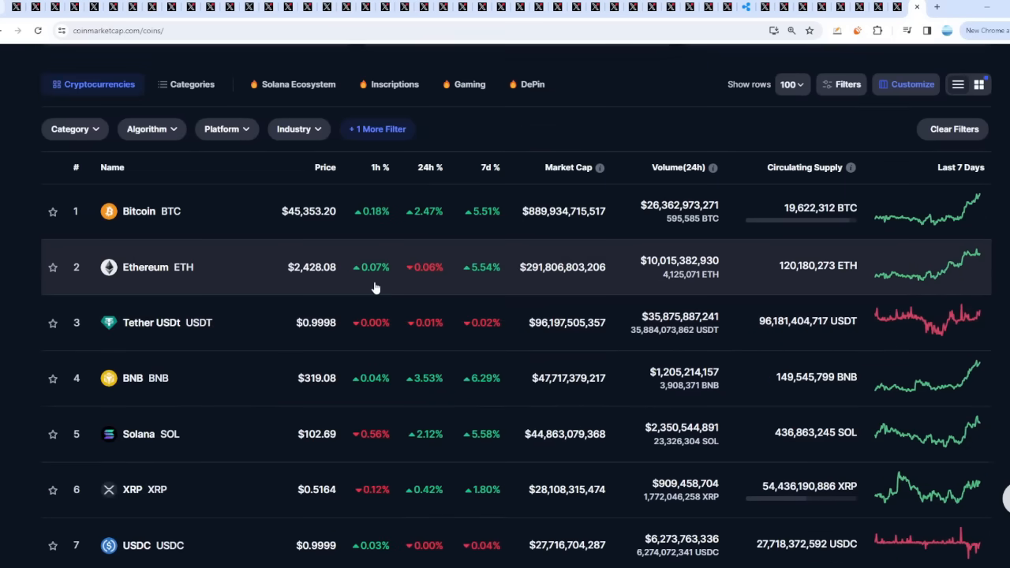
scroll(315, 284, up, 1)
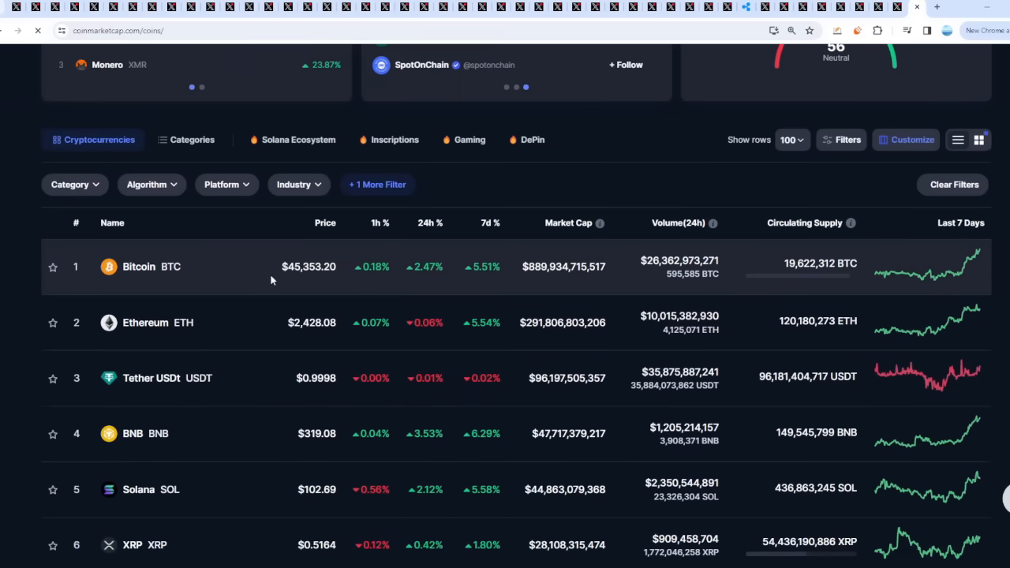
Step: Go to Bitcoin's detail page from the CoinMarketCap coin table
click(270, 279)
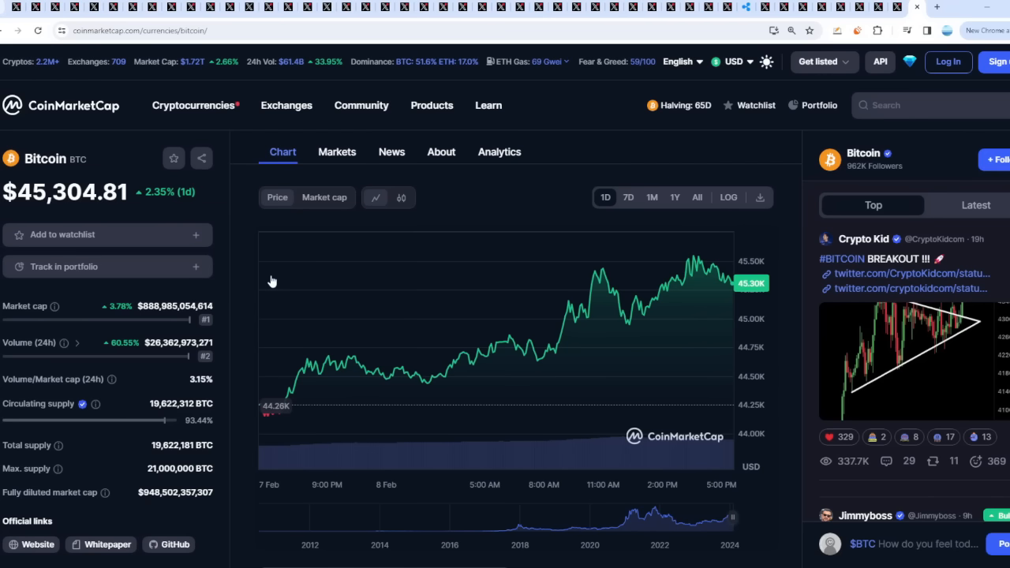
Step: Return to the BTC/XRP price post and highlight its Jan 23, XRP $.50 and BTC 44.5K lines
click(898, 7)
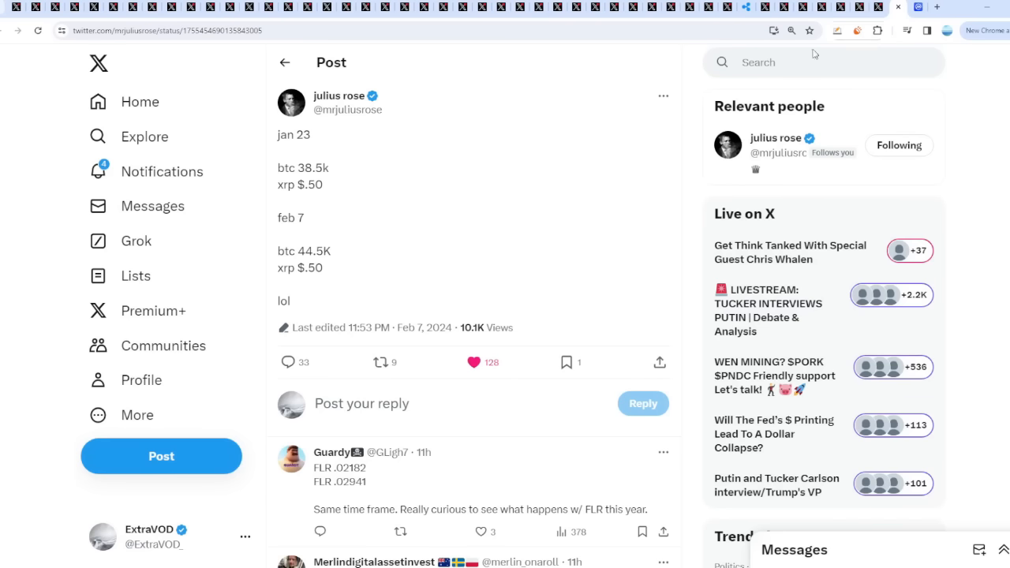
drag(277, 135, 312, 135)
click(291, 170)
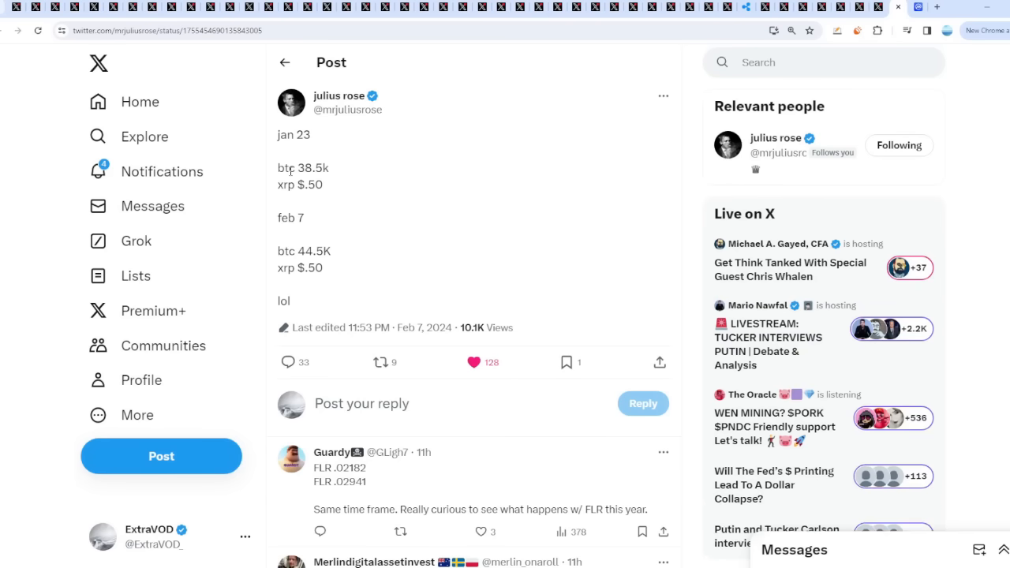
drag(279, 184, 323, 186)
click(320, 221)
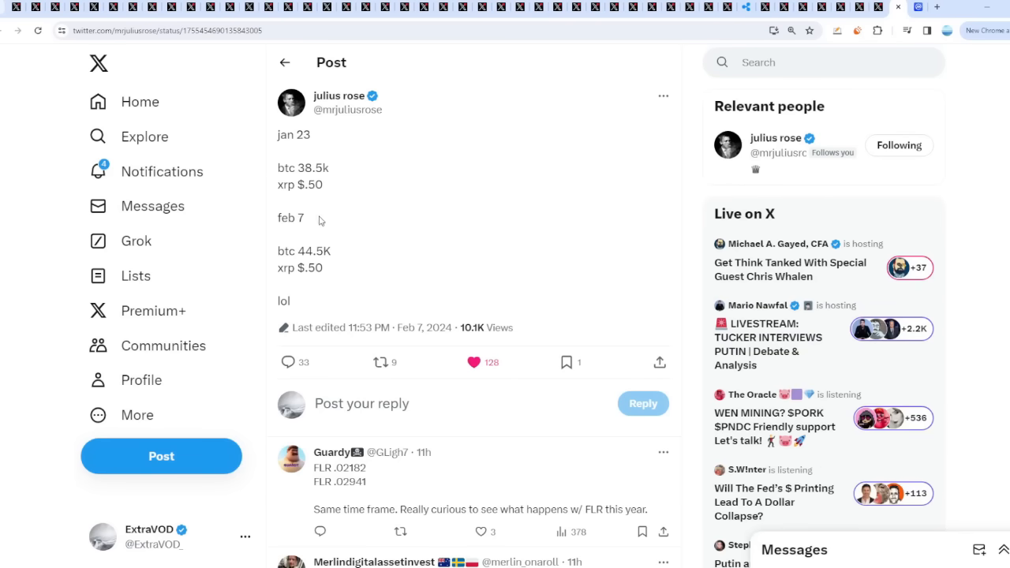
drag(280, 251, 351, 259)
click(351, 260)
drag(281, 267, 343, 275)
click(341, 276)
Step: Revisit Bitcoin's chart, come back to the price post, then move on to the Lucifer-themed XRP post
click(916, 6)
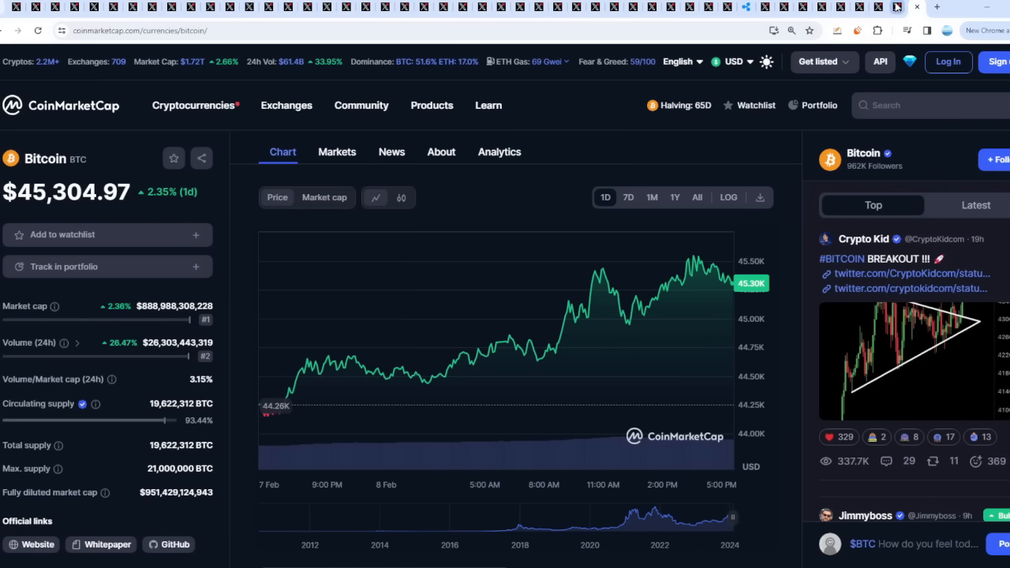
mouse_move(648, 334)
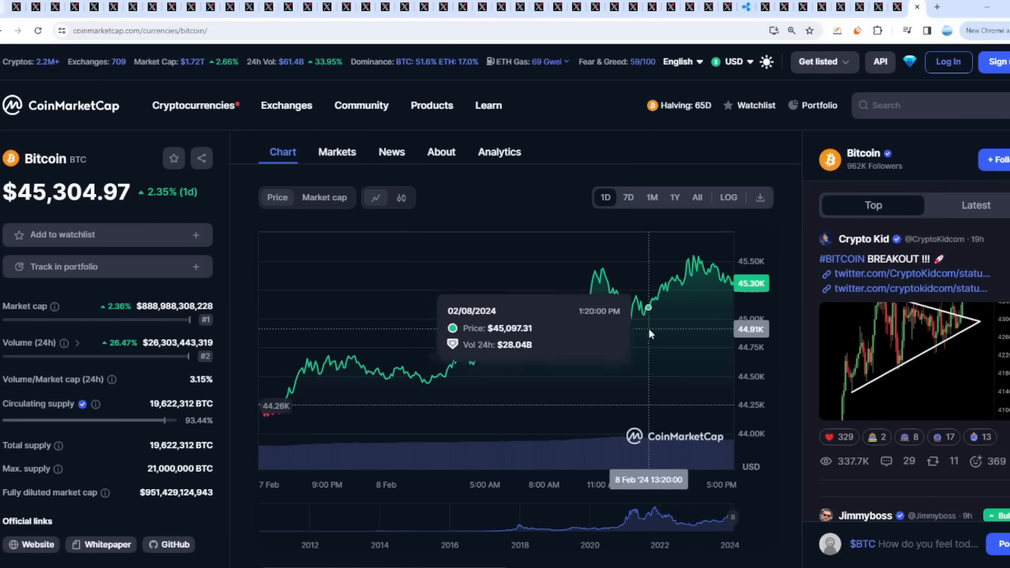
click(882, 6)
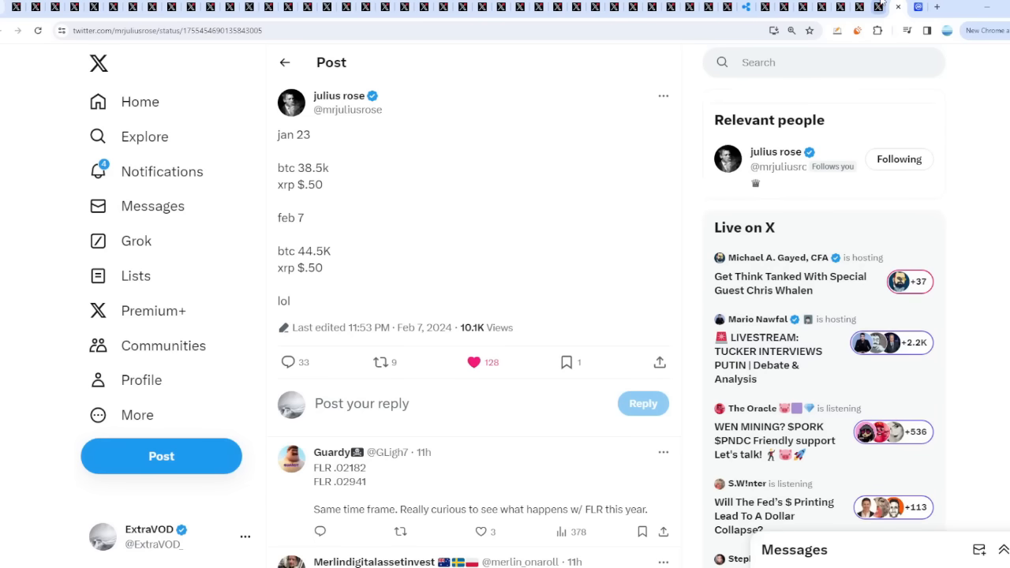
click(878, 6)
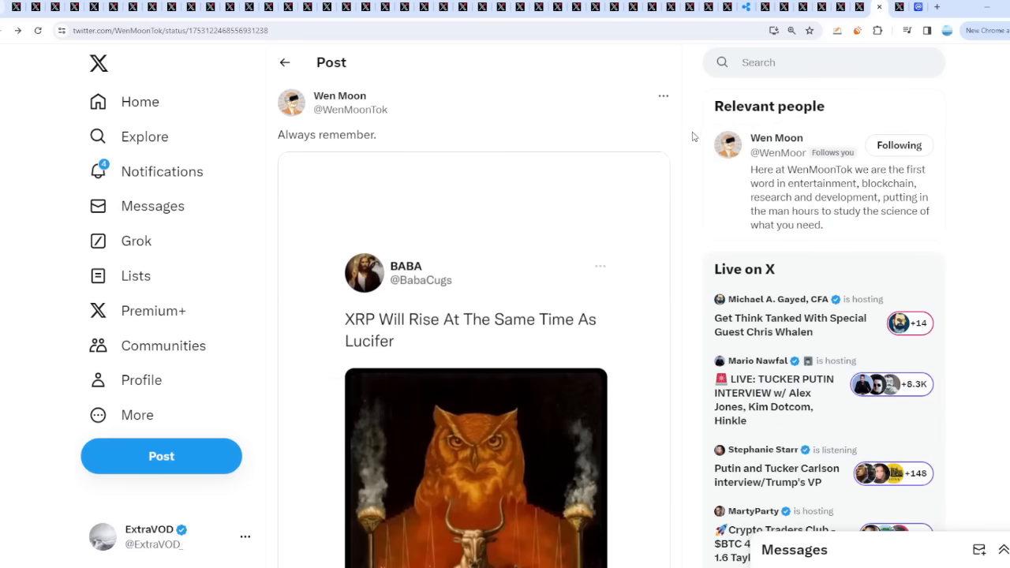
scroll(410, 300, down, 1)
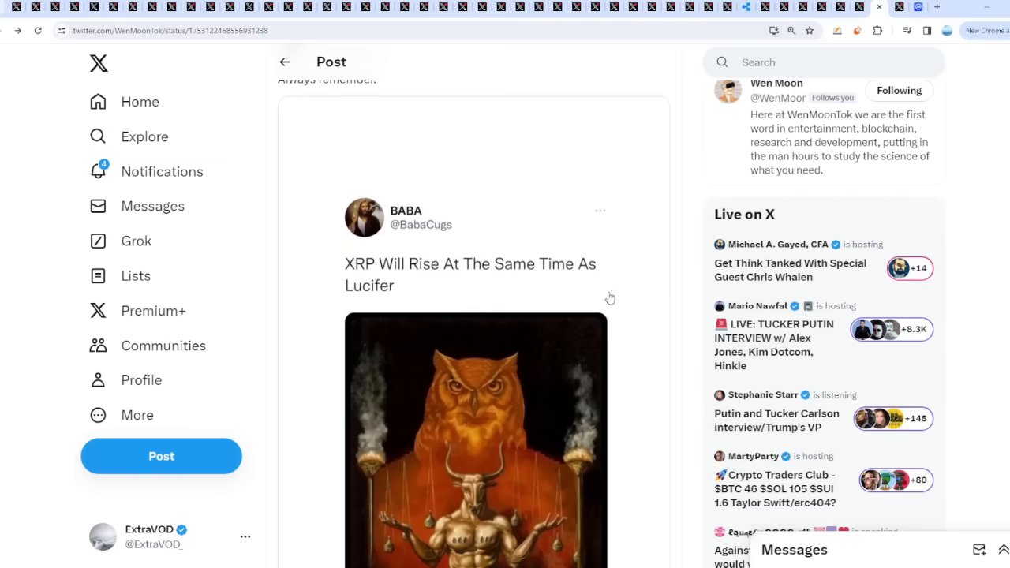
scroll(275, 292, up, 1)
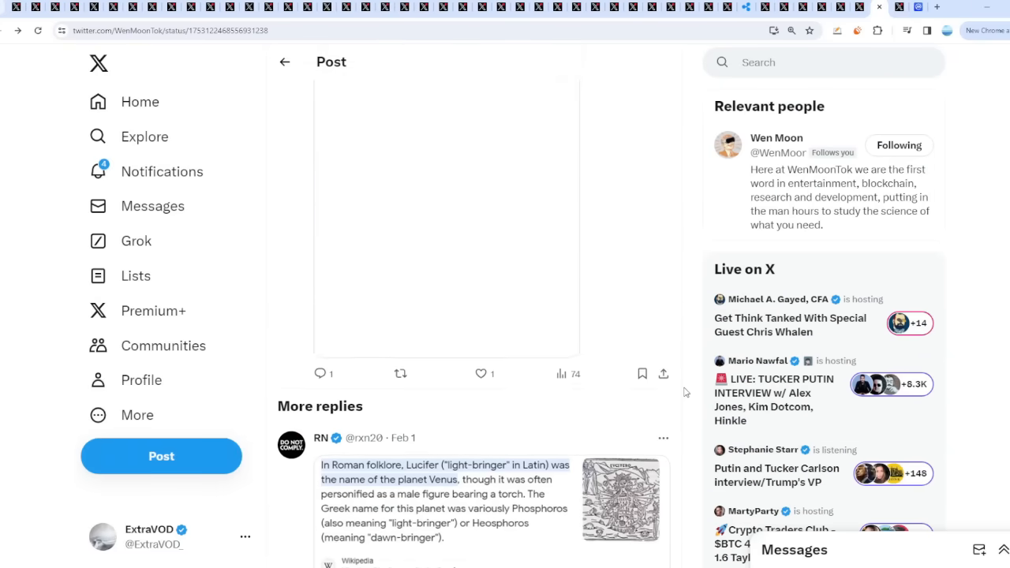
Step: View the Lucifer folklore image in the reply full-size, then move to FeFe's alchemical ritual post
click(619, 387)
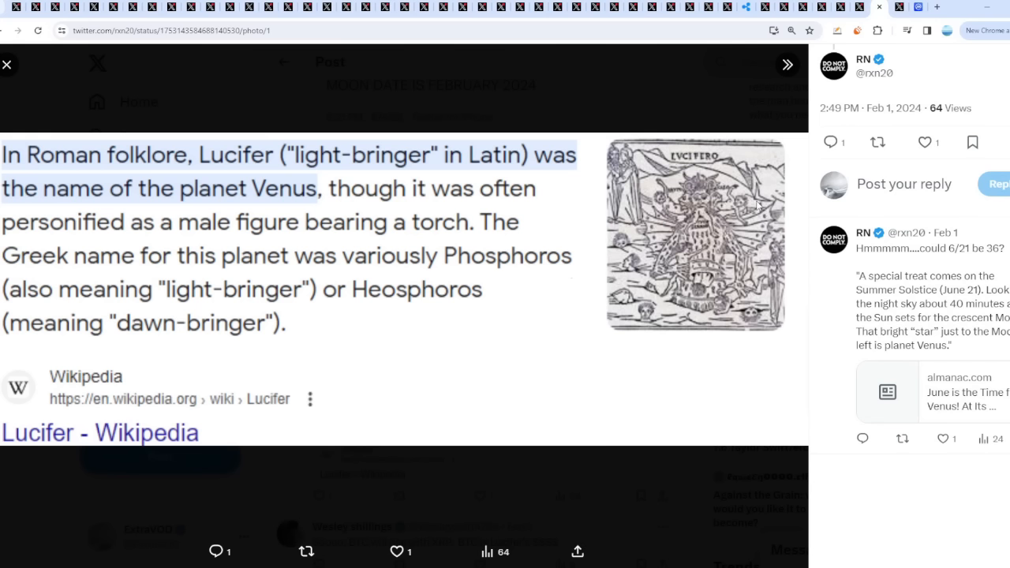
click(703, 484)
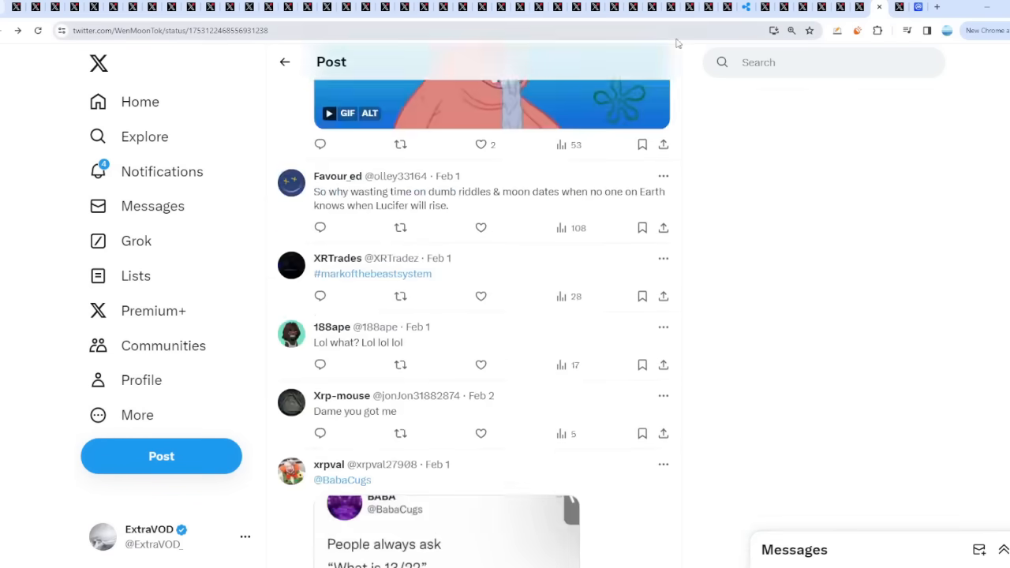
click(862, 6)
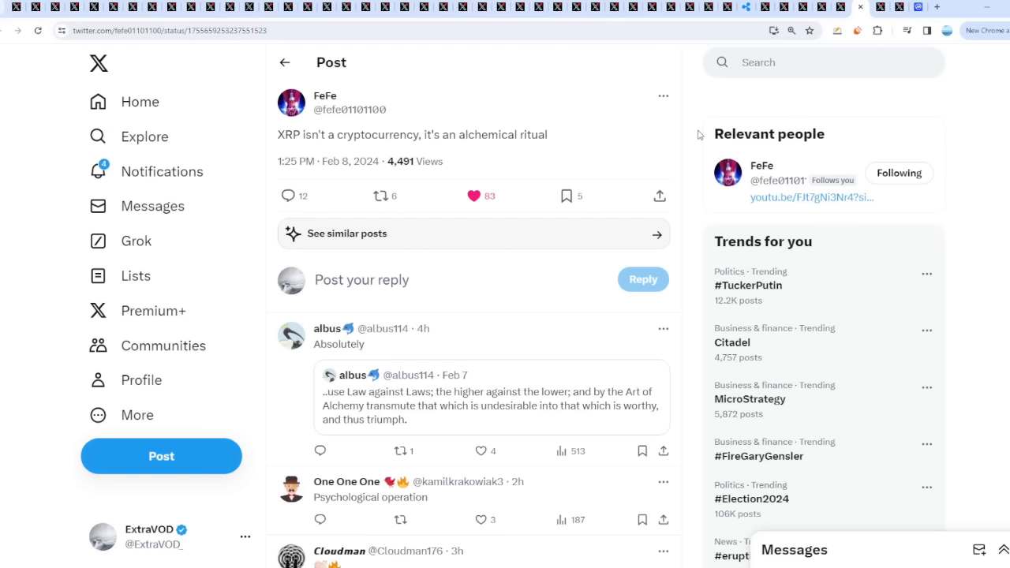
Step: Move to the tab showing Saul's Year of the Dragon post
key(ctrl+shift+Tab)
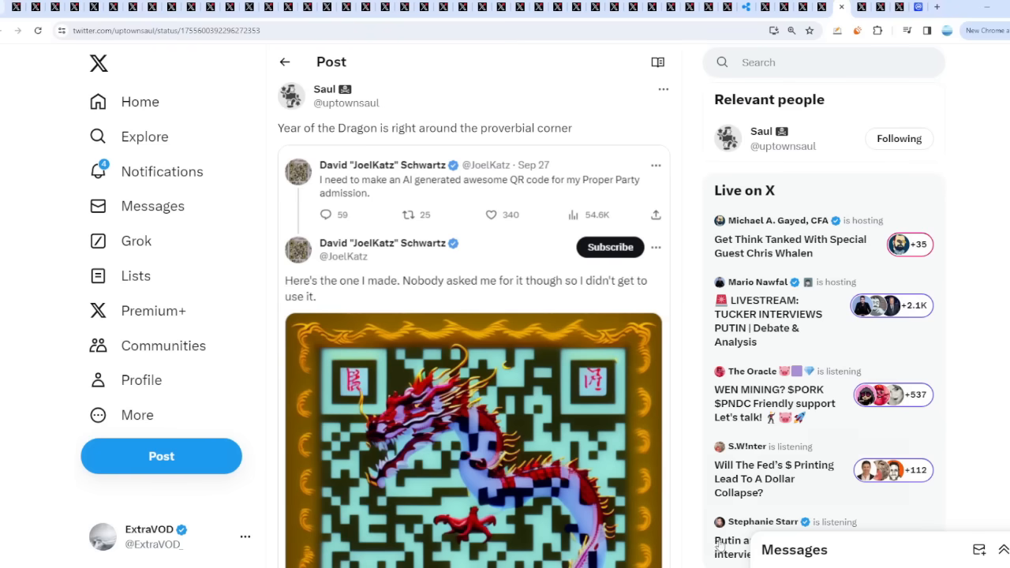
scroll(699, 205, up, 1)
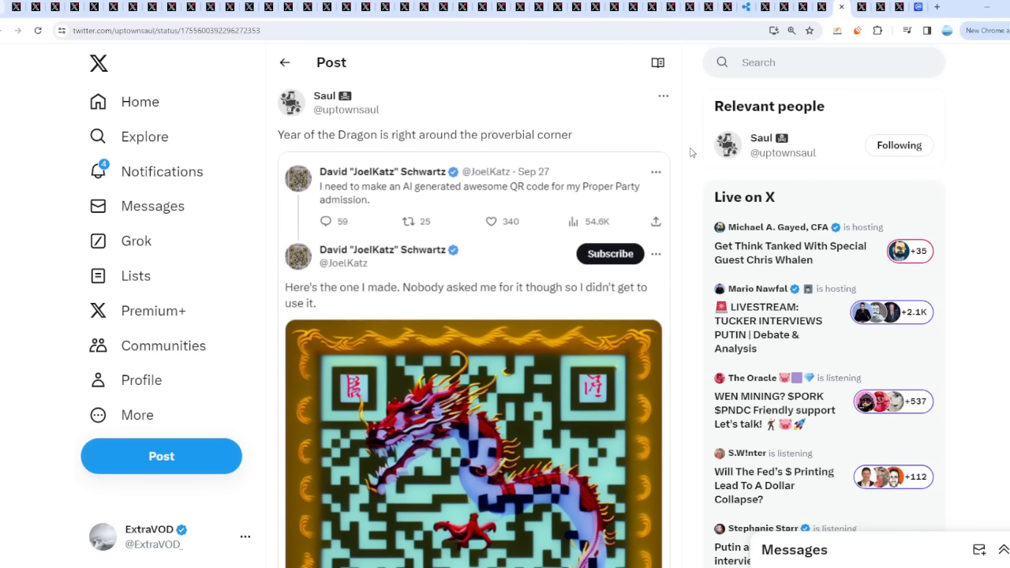
click(600, 224)
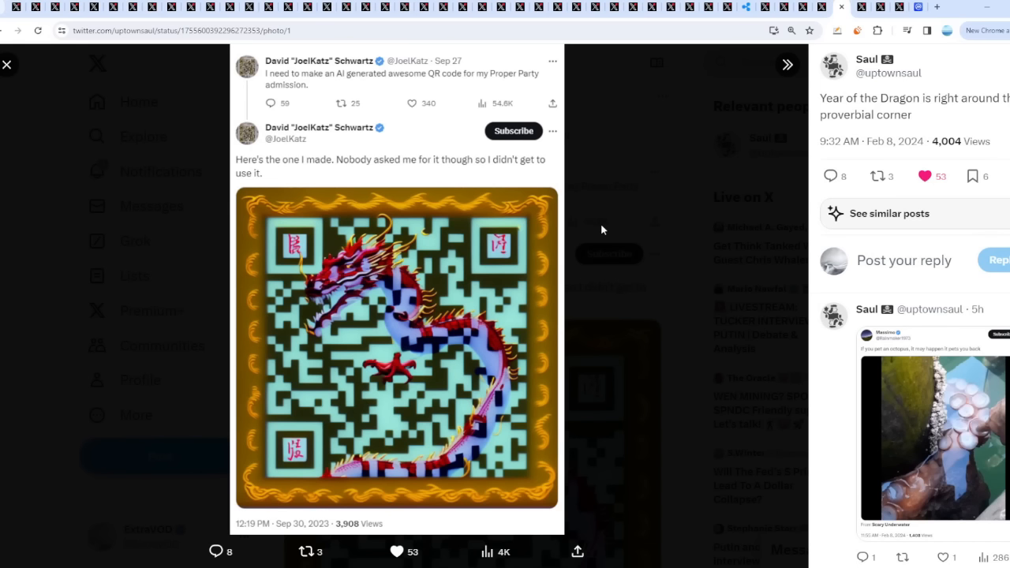
click(837, 30)
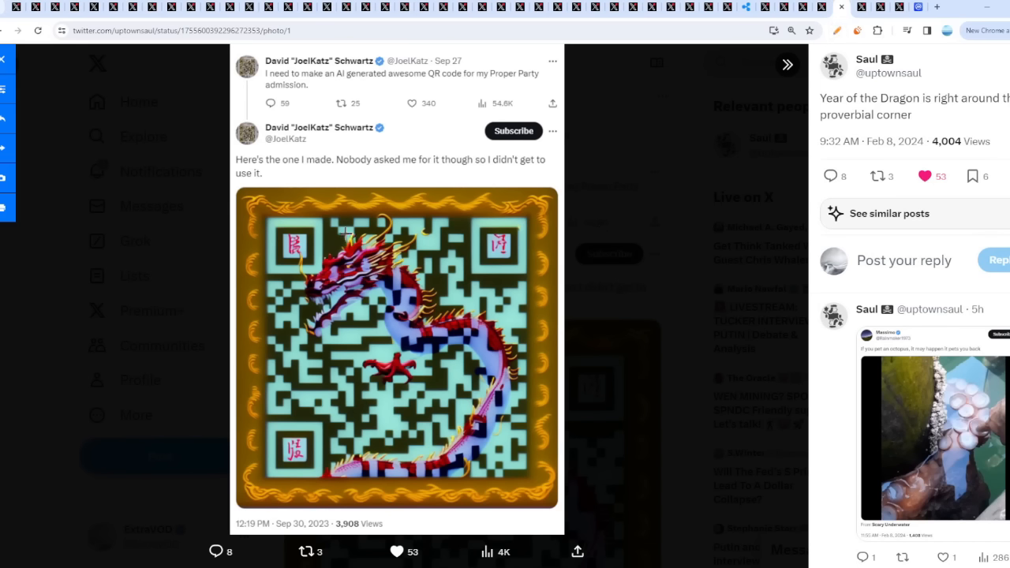
mouse_move(319, 208)
mouse_down()
mouse_move(270, 481)
mouse_move(283, 206)
mouse_up()
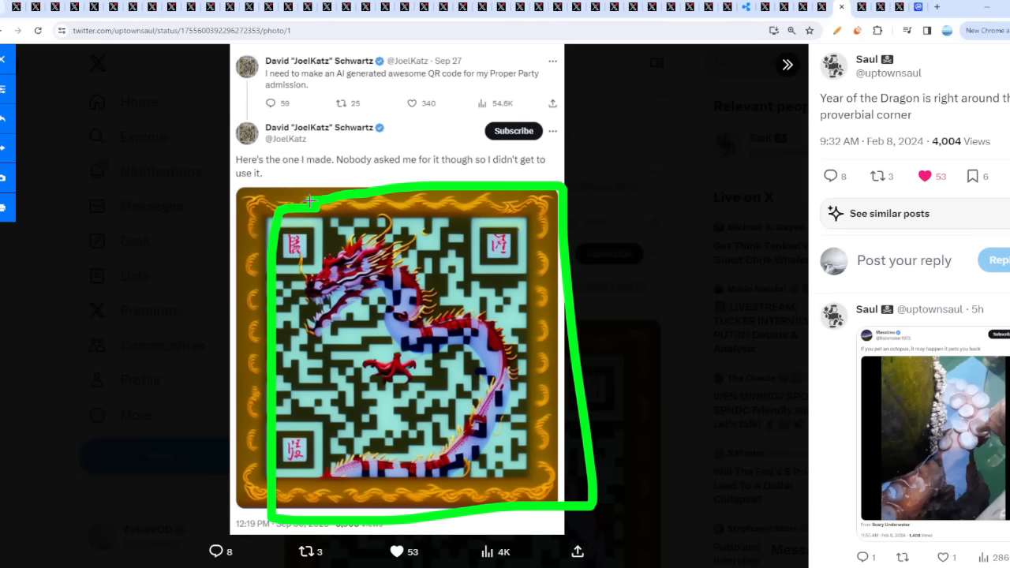
key(ctrl+z)
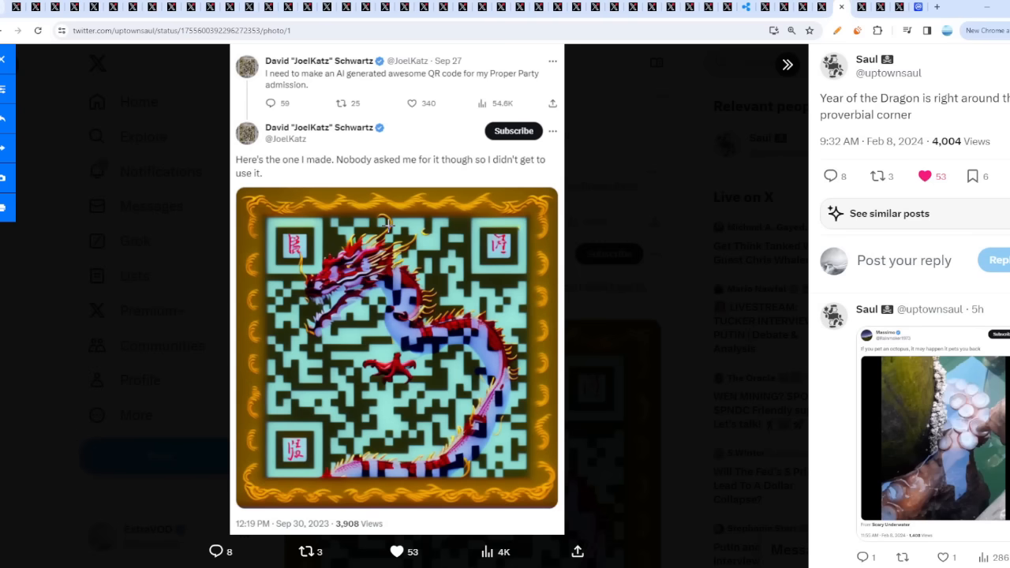
mouse_move(342, 479)
mouse_down()
mouse_move(447, 332)
mouse_move(377, 256)
mouse_move(320, 298)
mouse_up()
click(16, 61)
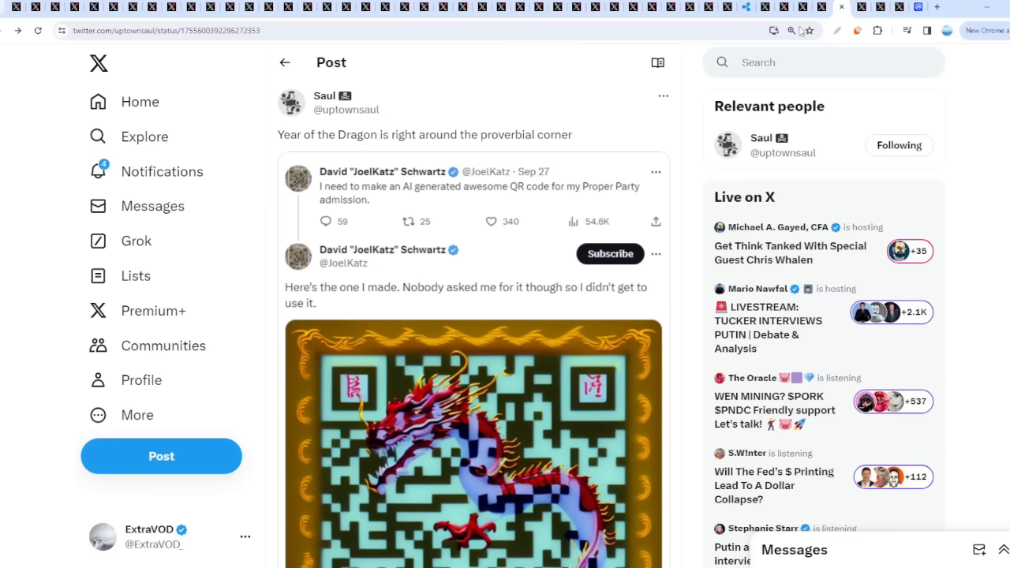
click(823, 6)
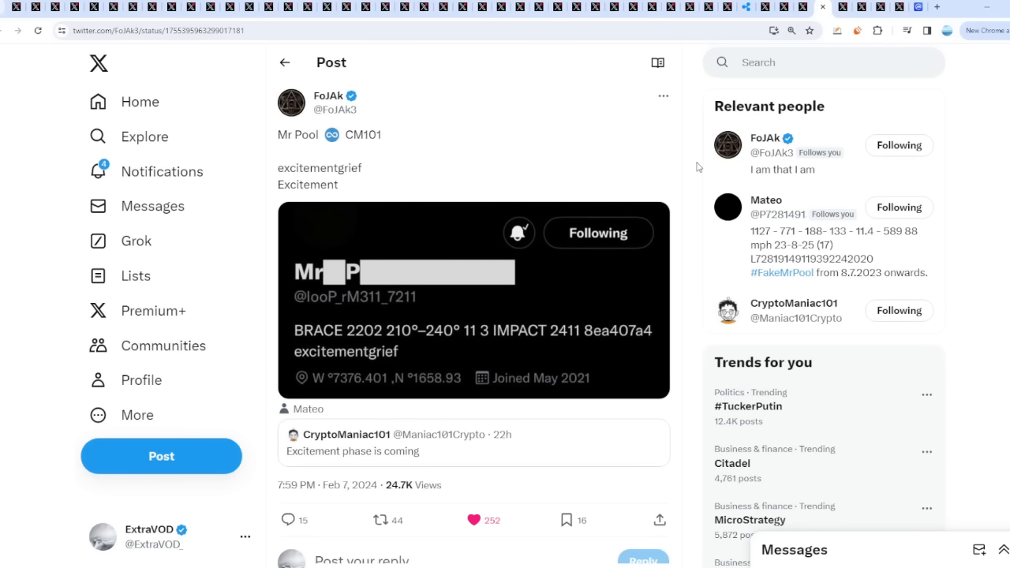
Step: Read the quoted 'Excitement phase is coming' post, return to FoJAk's excitementgrief post and enable drawing annotations
click(622, 461)
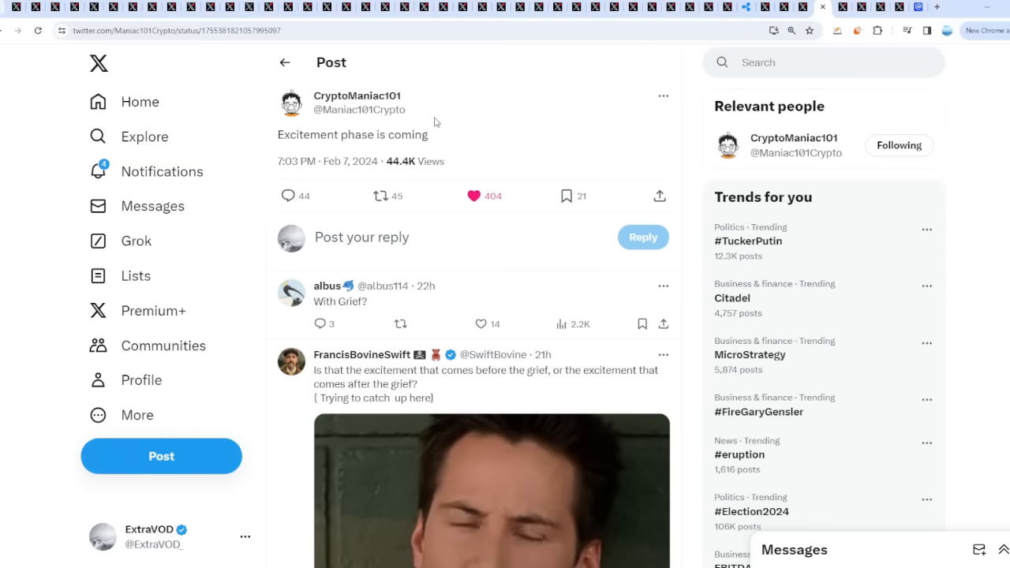
drag(278, 134, 490, 141)
click(490, 141)
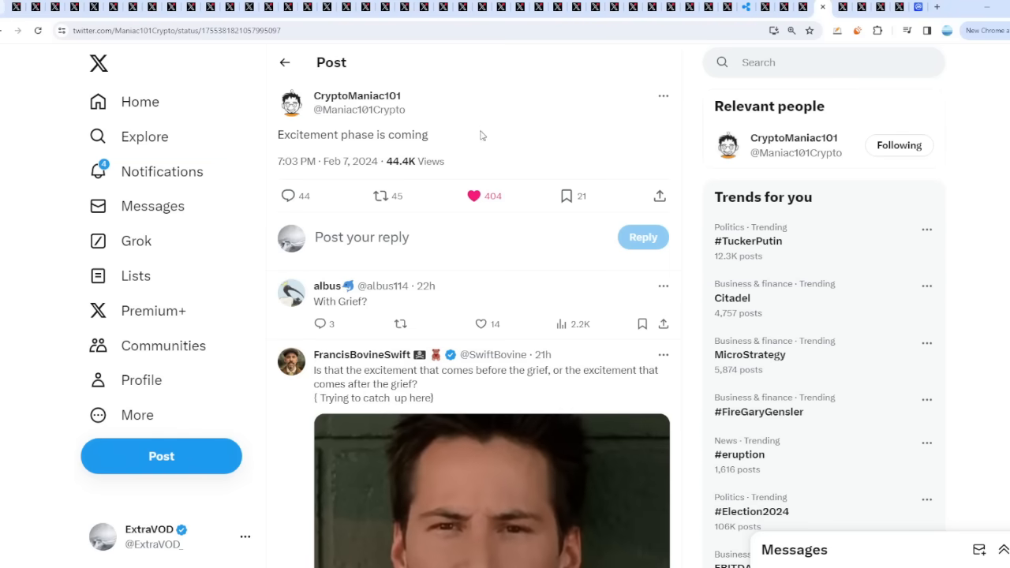
click(284, 62)
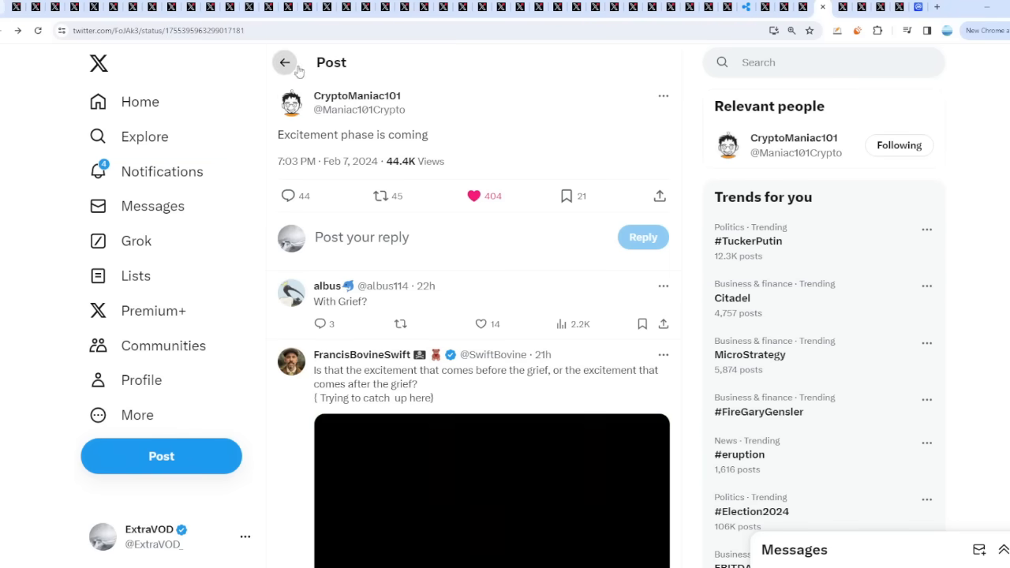
click(837, 30)
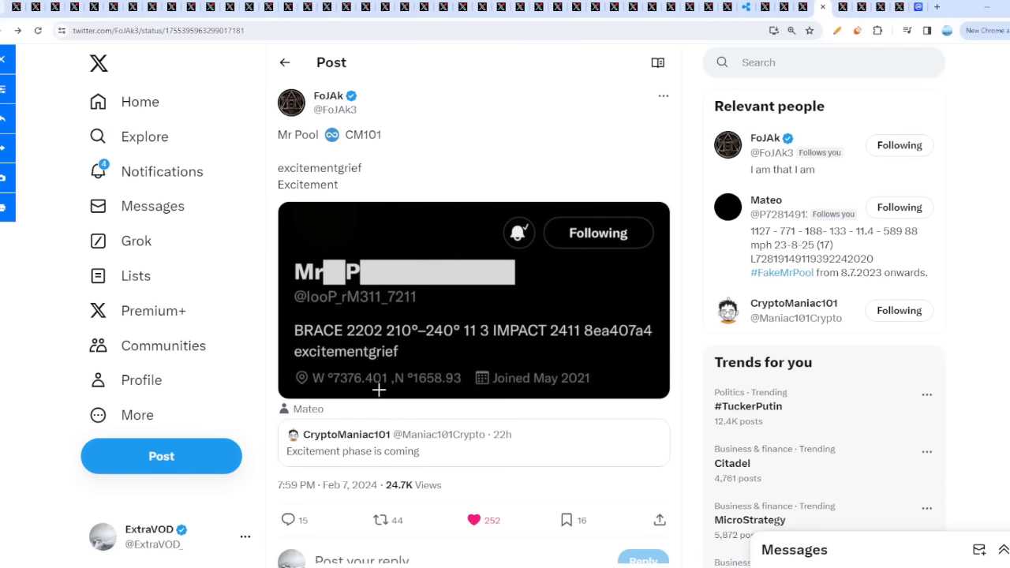
Step: Draw a green curve from Mateo, underline Excitement, arrow to excitementgrief, undoing a stray zigzag
drag(324, 412, 635, 55)
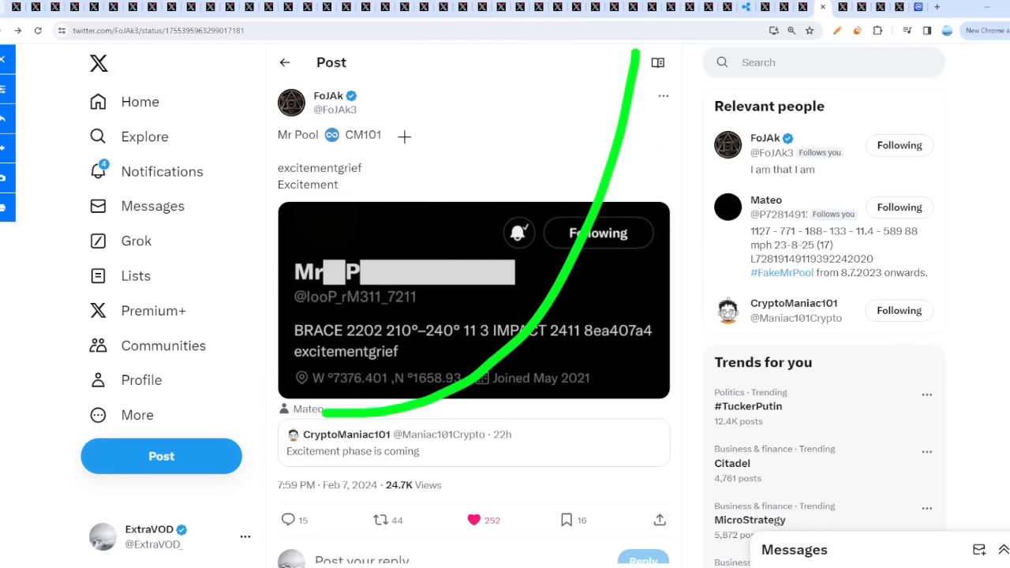
drag(277, 191, 341, 192)
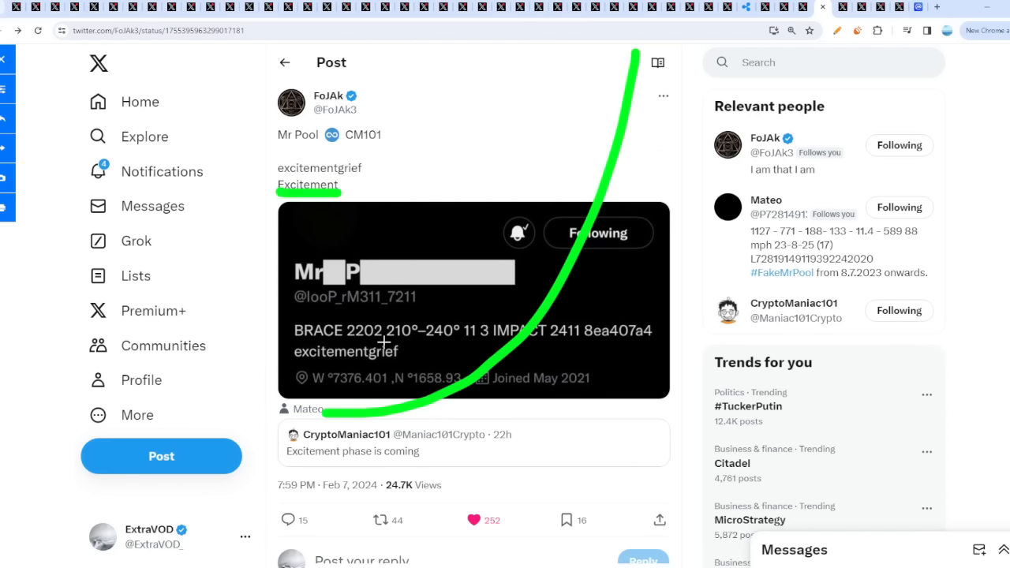
mouse_move(376, 408)
mouse_down()
mouse_move(376, 363)
mouse_move(408, 359)
mouse_up()
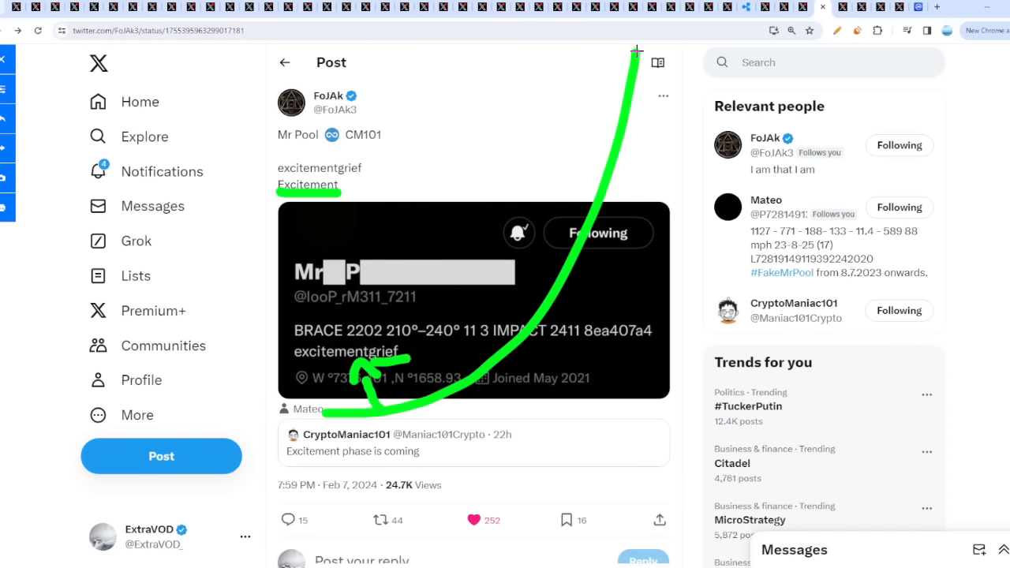
mouse_move(637, 51)
mouse_down()
mouse_move(722, 119)
mouse_move(742, 422)
mouse_up()
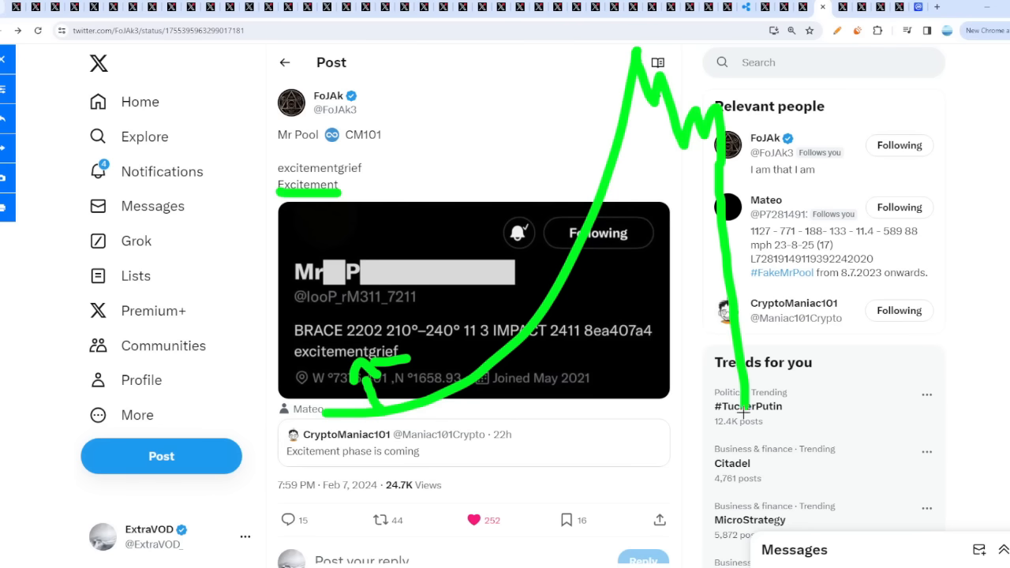
key(ctrl+z)
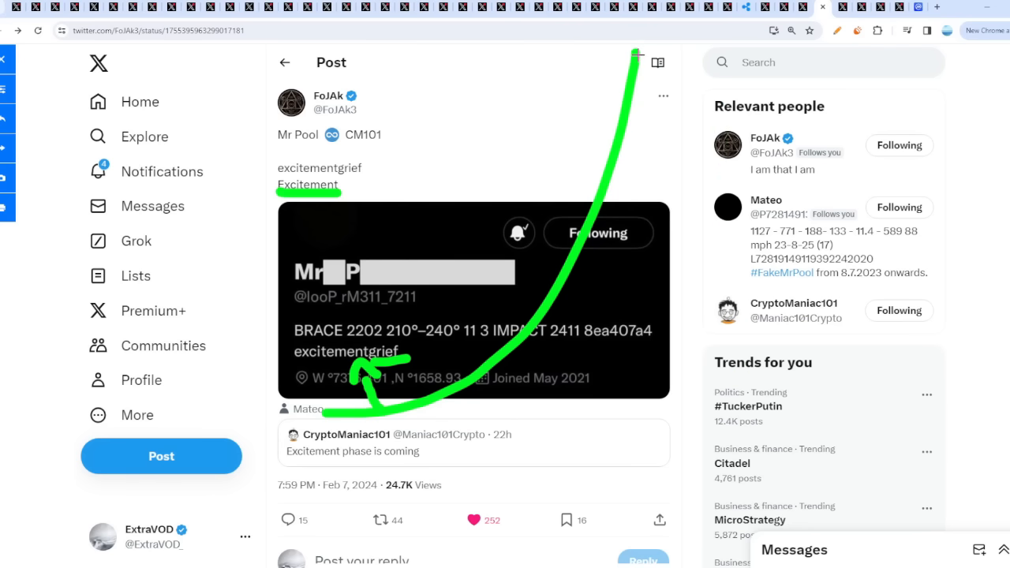
Step: Add a line down from the curve's peak, an arrow toward the image and underline 'Excitement phase is coming'
drag(636, 52, 647, 446)
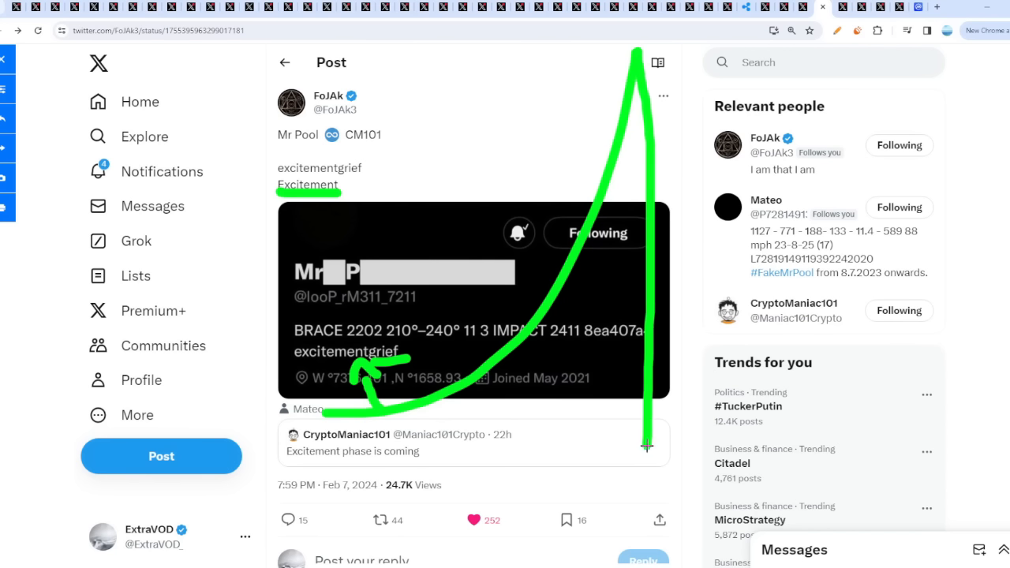
mouse_move(748, 115)
mouse_down()
mouse_move(674, 213)
mouse_move(705, 228)
mouse_up()
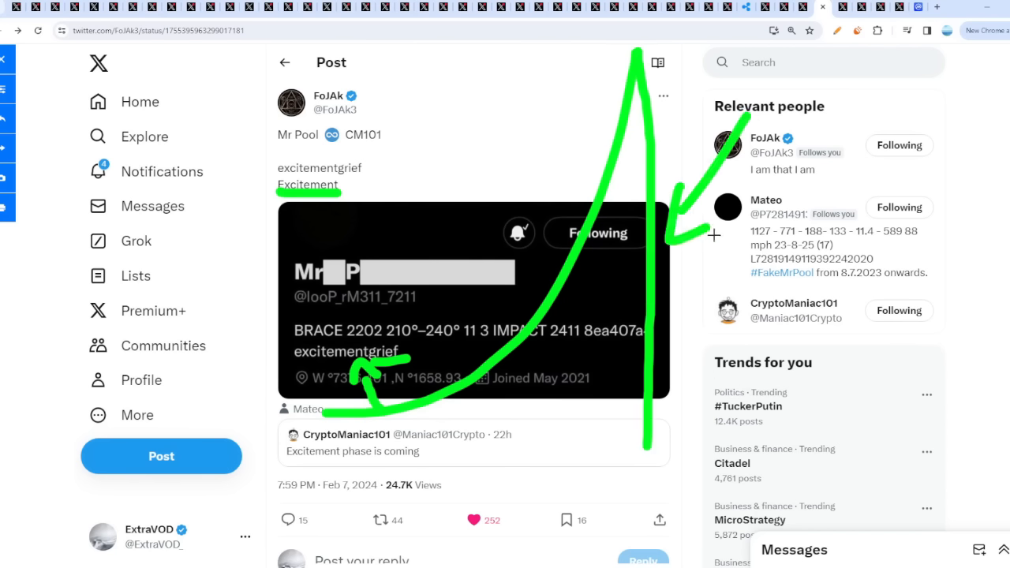
drag(286, 457, 479, 466)
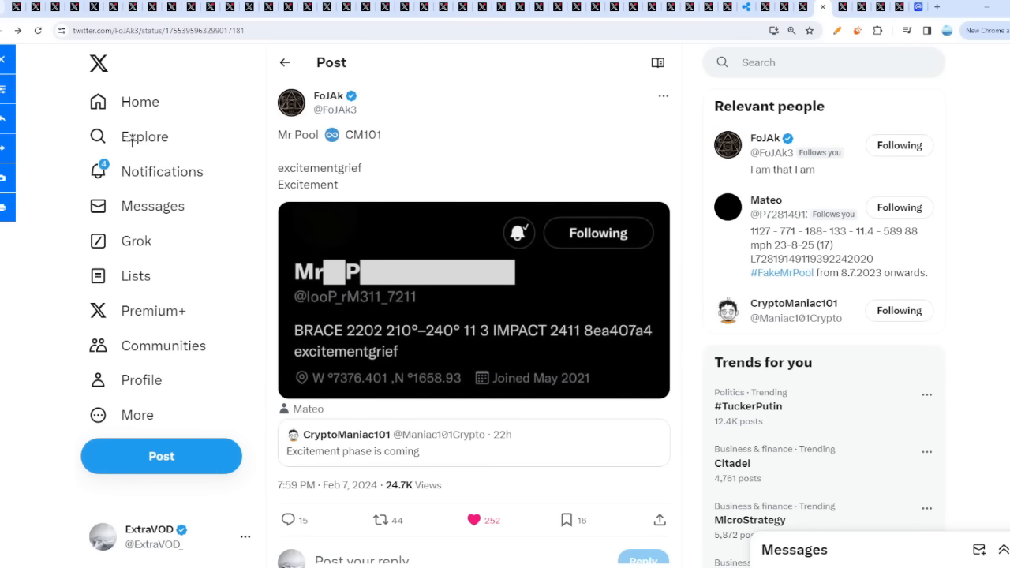
Step: Clear the drawing overlay and move to the XRP DROPZ decentralized revolution video post
click(4, 59)
scroll(629, 246, down, 4)
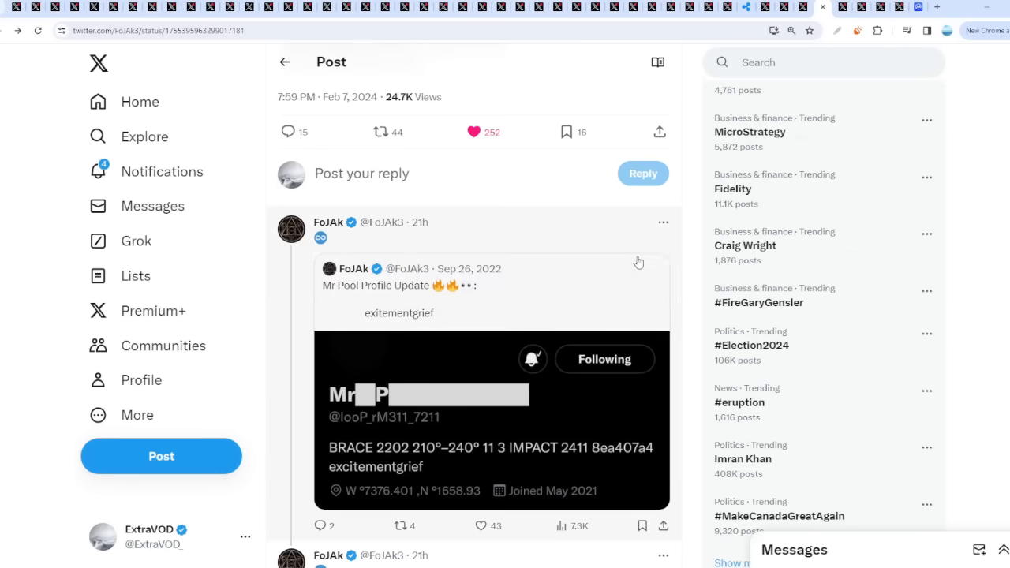
scroll(635, 268, down, 5)
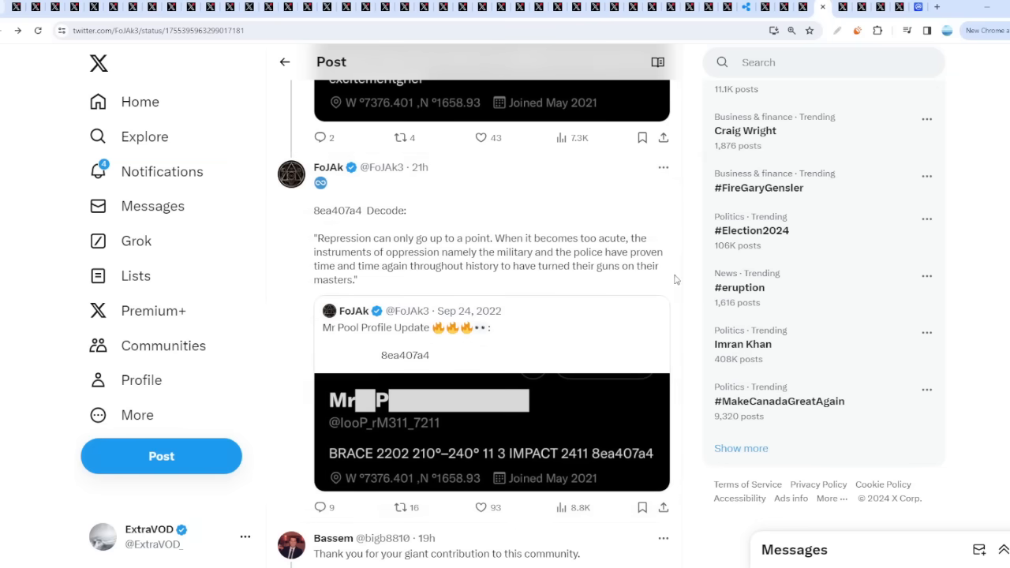
scroll(678, 268, down, 2)
scroll(694, 269, down, 2)
scroll(686, 229, up, 5)
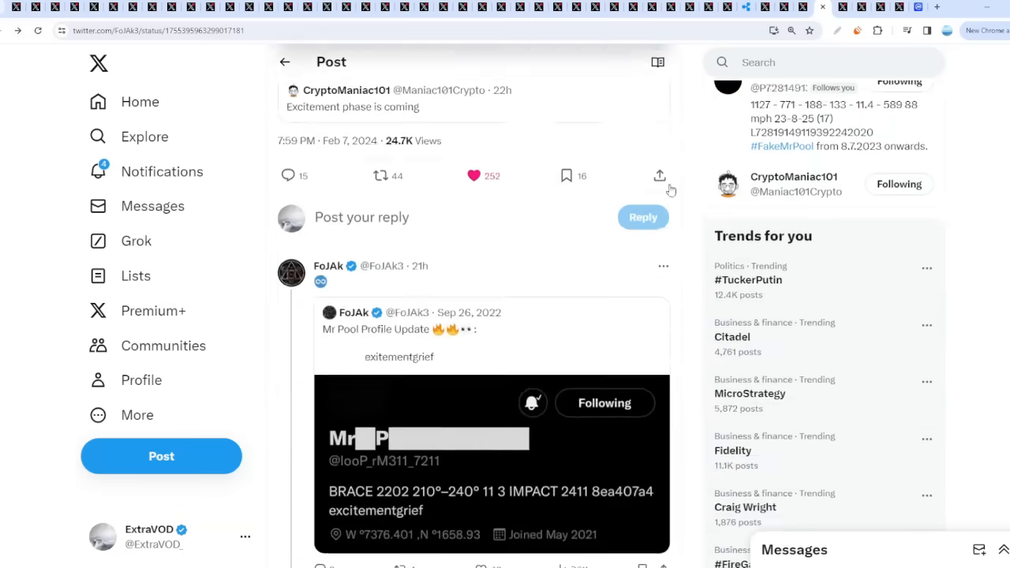
scroll(698, 157, up, 4)
scroll(714, 300, down, 4)
scroll(710, 316, down, 4)
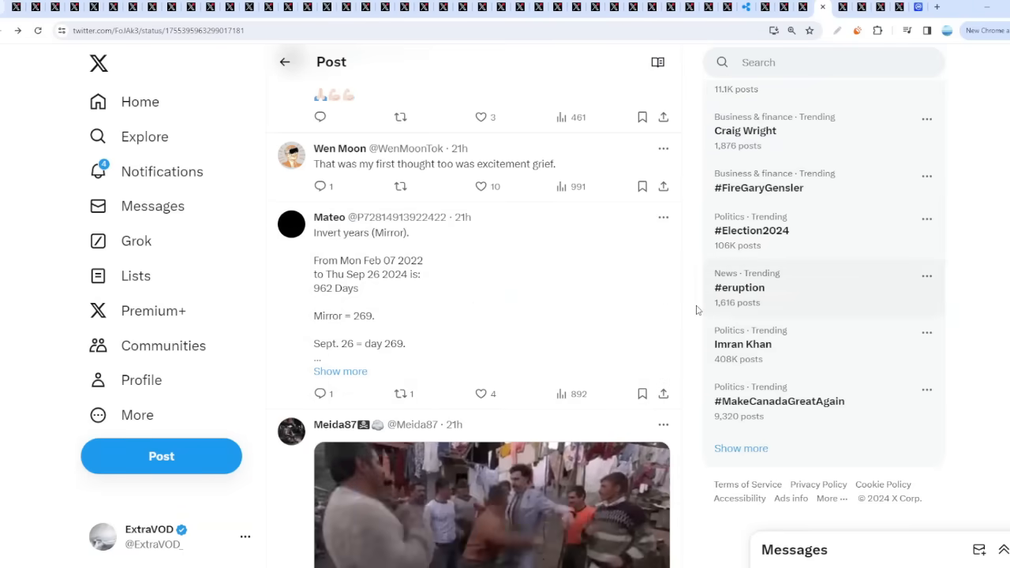
scroll(678, 253, up, 5)
scroll(690, 190, up, 3)
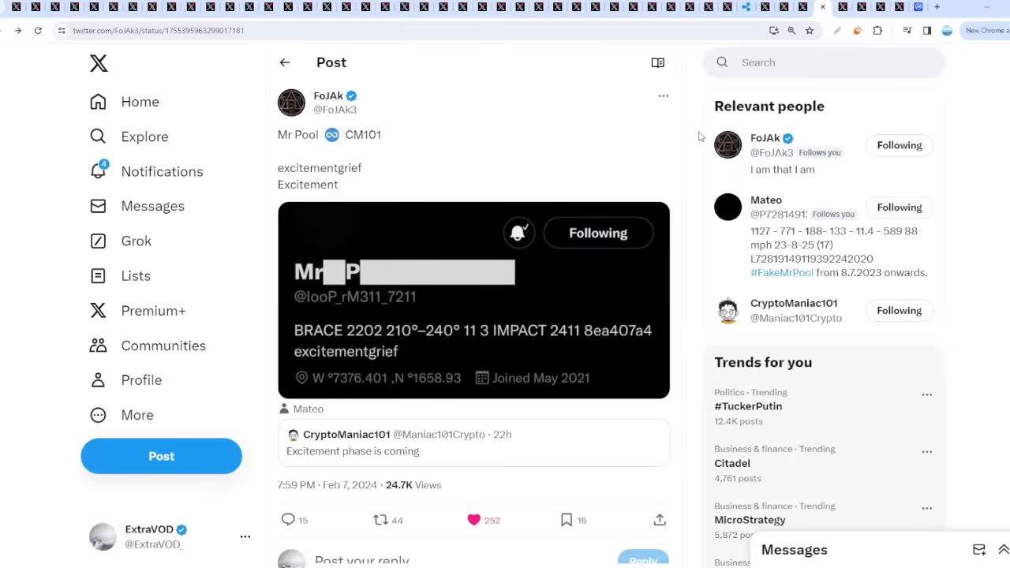
key(ctrl+Page_Up)
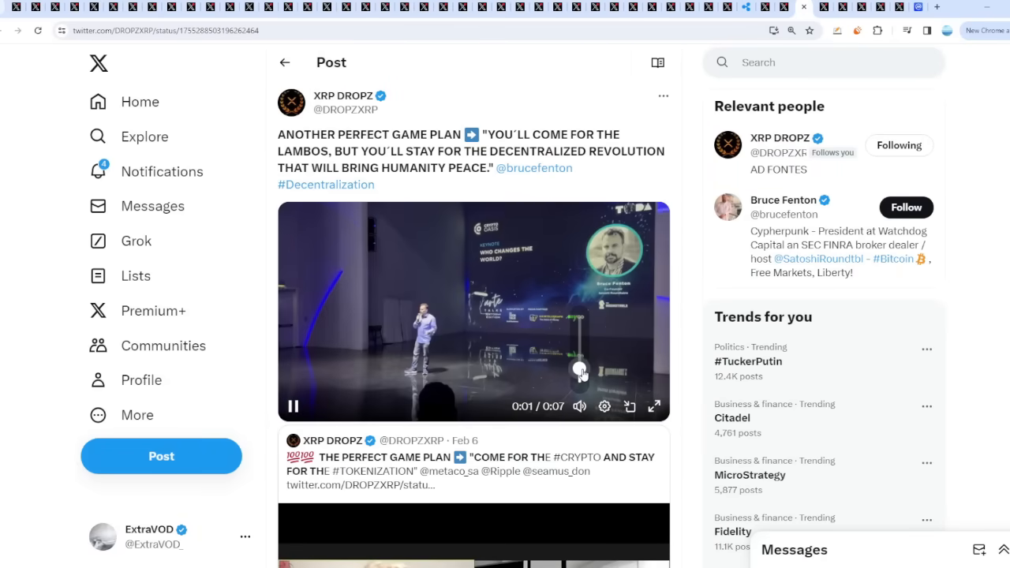
Step: Check the video's playback speed choices, then move to Michael Letts's Skyfall post
click(604, 405)
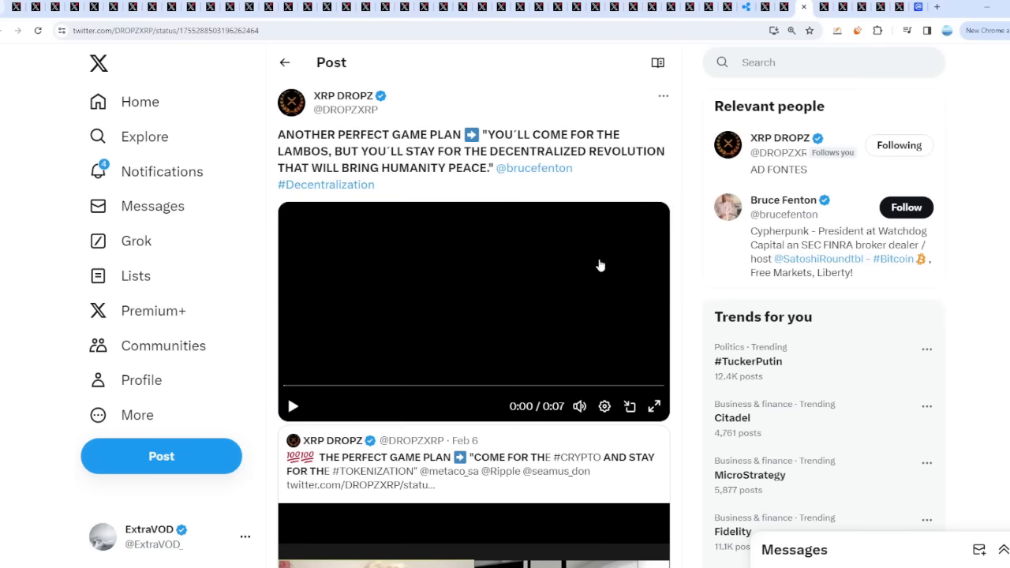
click(783, 6)
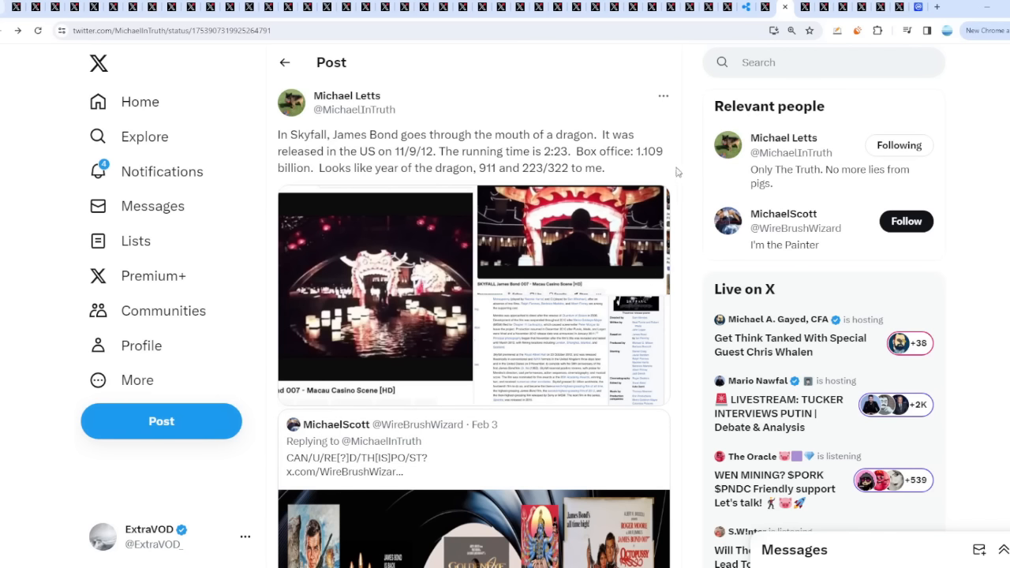
Step: View the Skyfall post's photos full-screen, advancing to the third Wikipedia screenshot
click(358, 241)
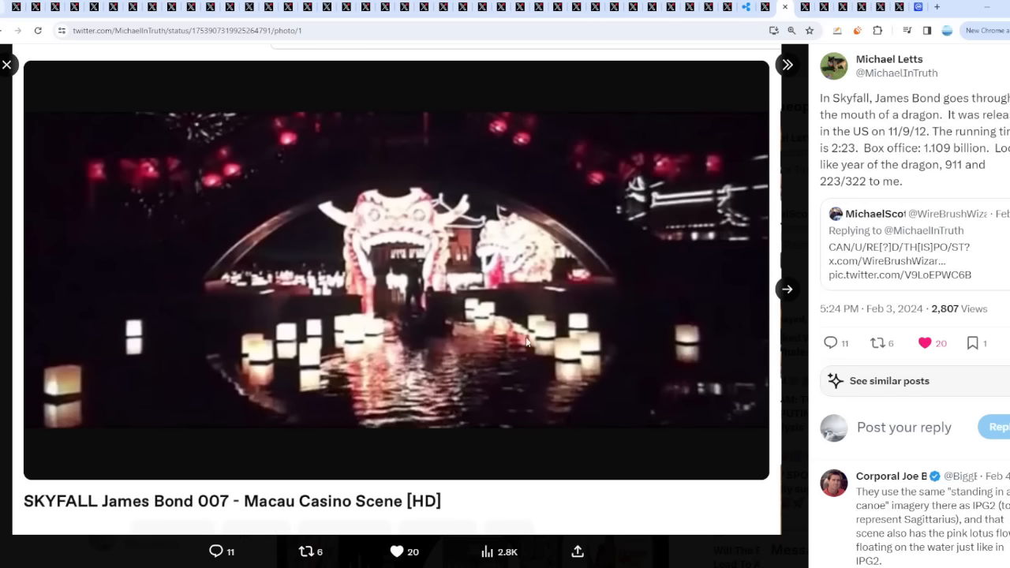
click(787, 290)
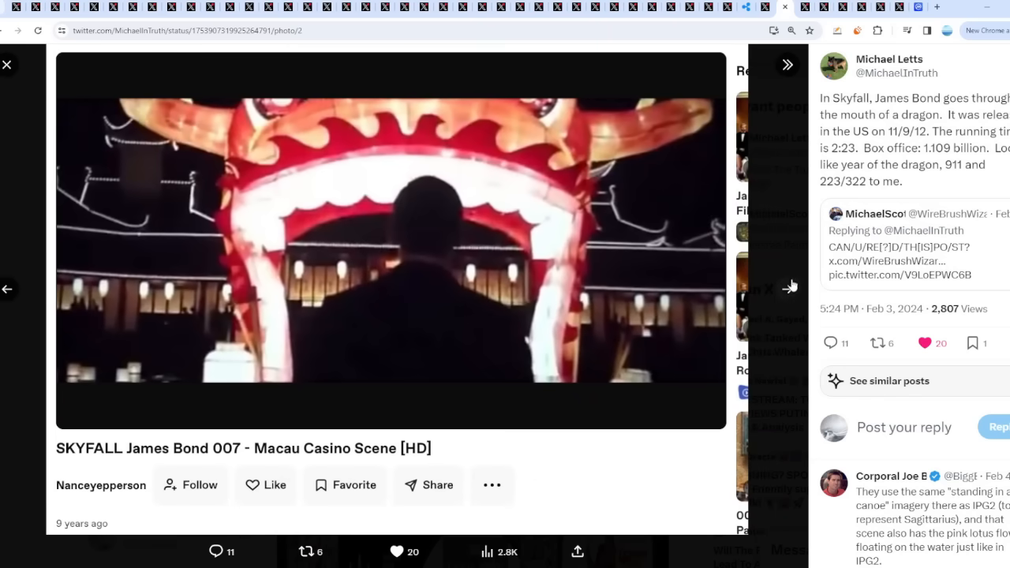
click(787, 290)
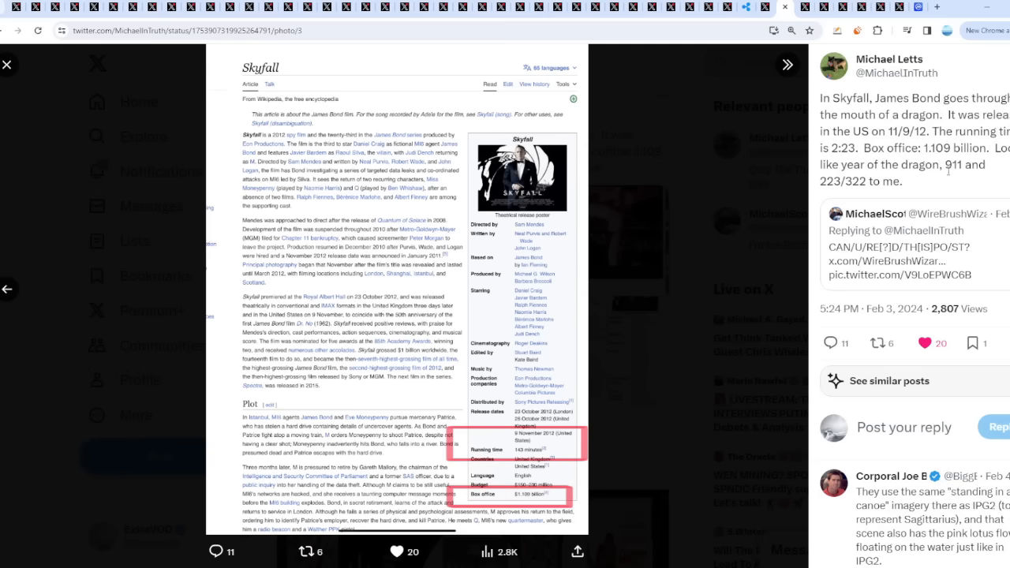
drag(410, 191, 791, 10)
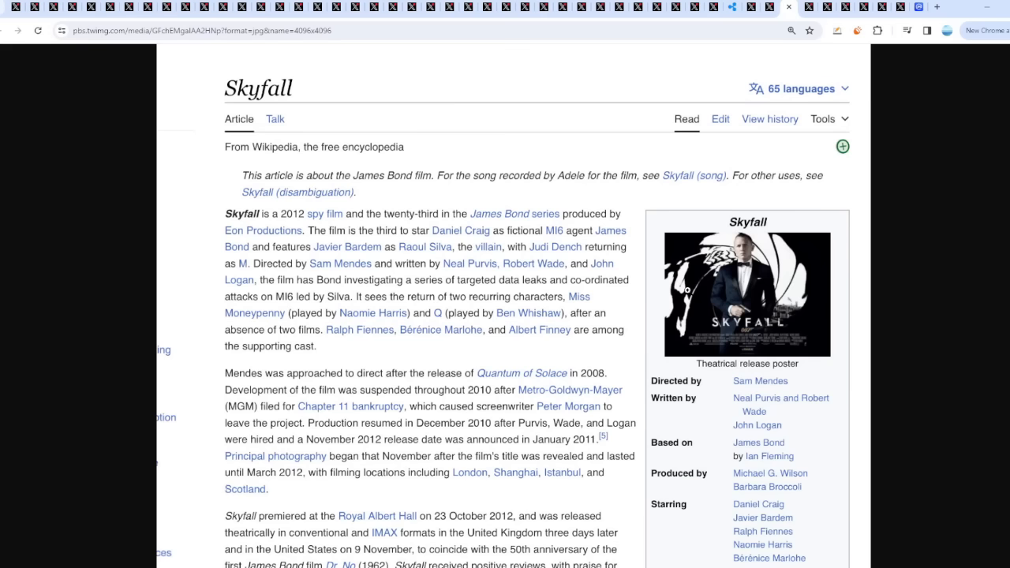
scroll(686, 291, down, 5)
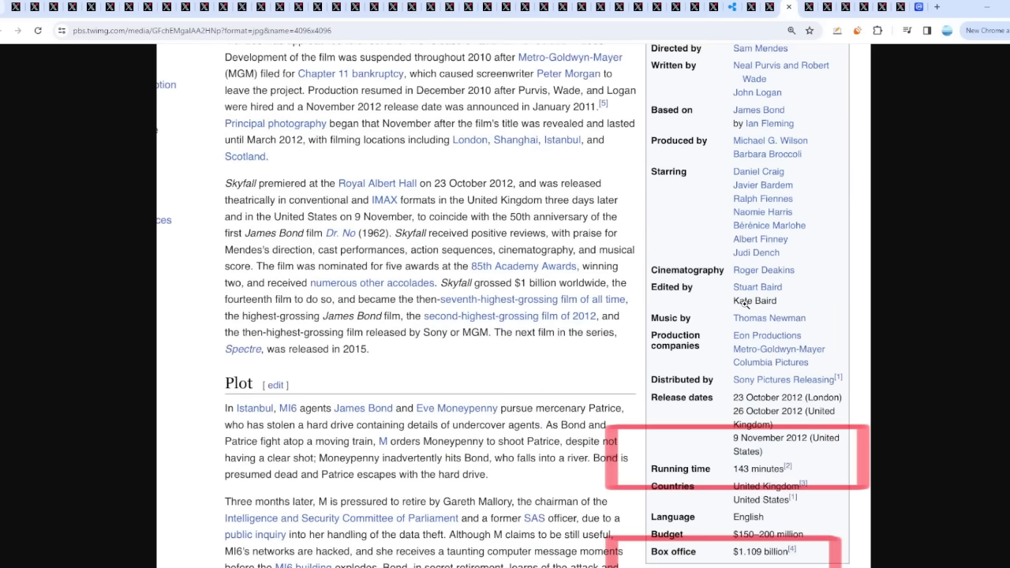
click(837, 30)
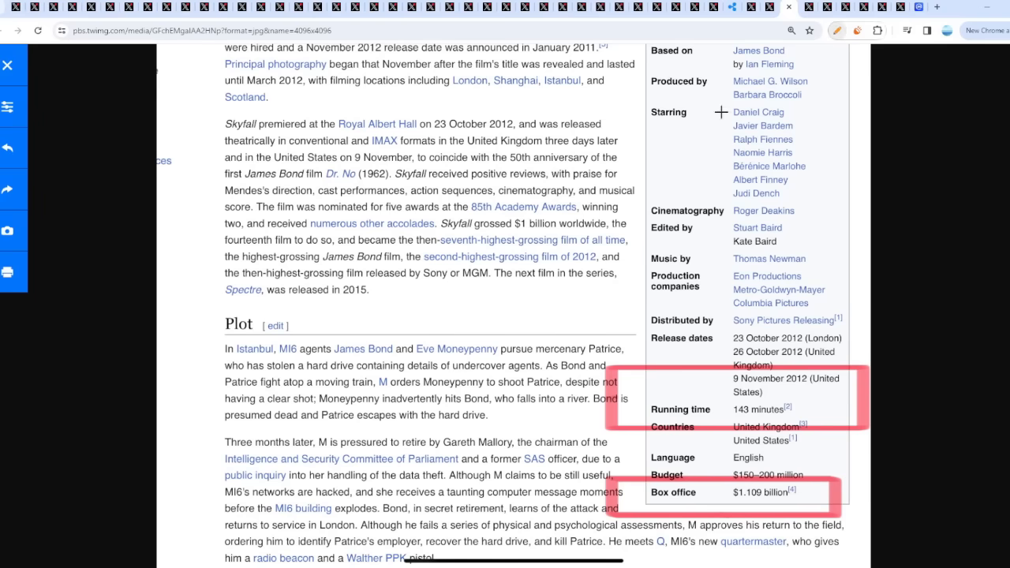
mouse_move(264, 385)
mouse_down()
mouse_move(525, 95)
mouse_move(545, 366)
mouse_up()
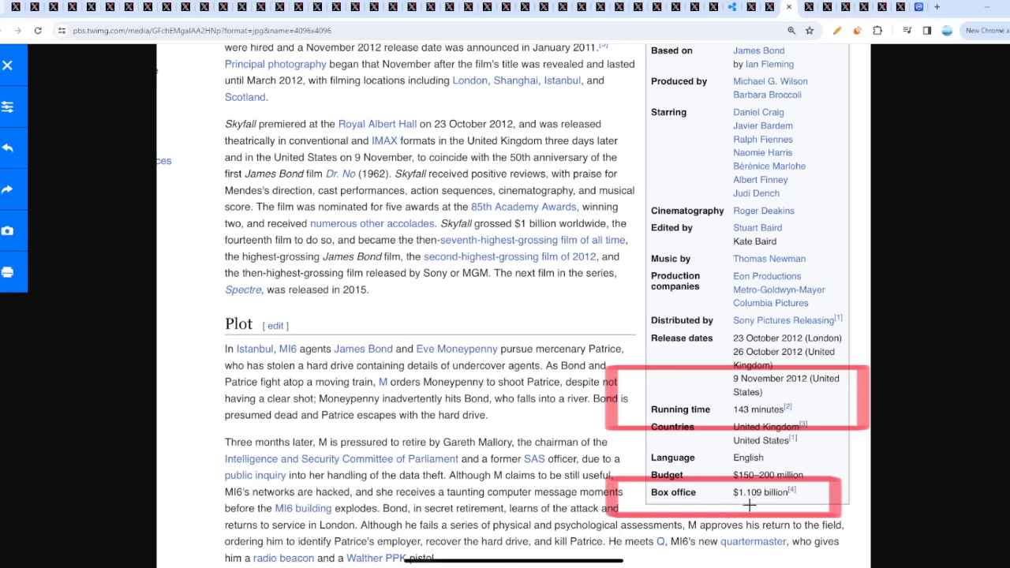
drag(722, 505, 760, 504)
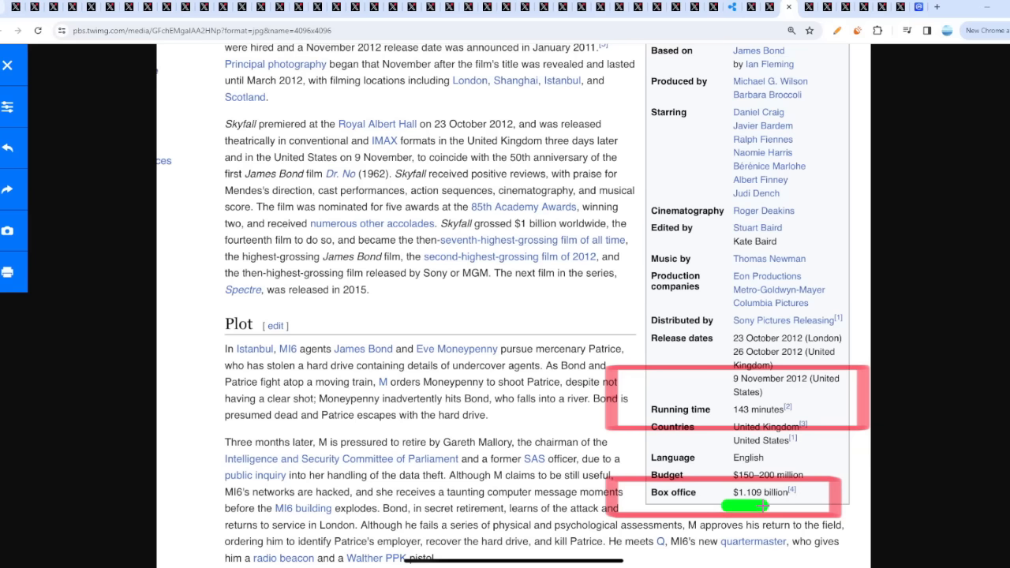
key(ctrl+z)
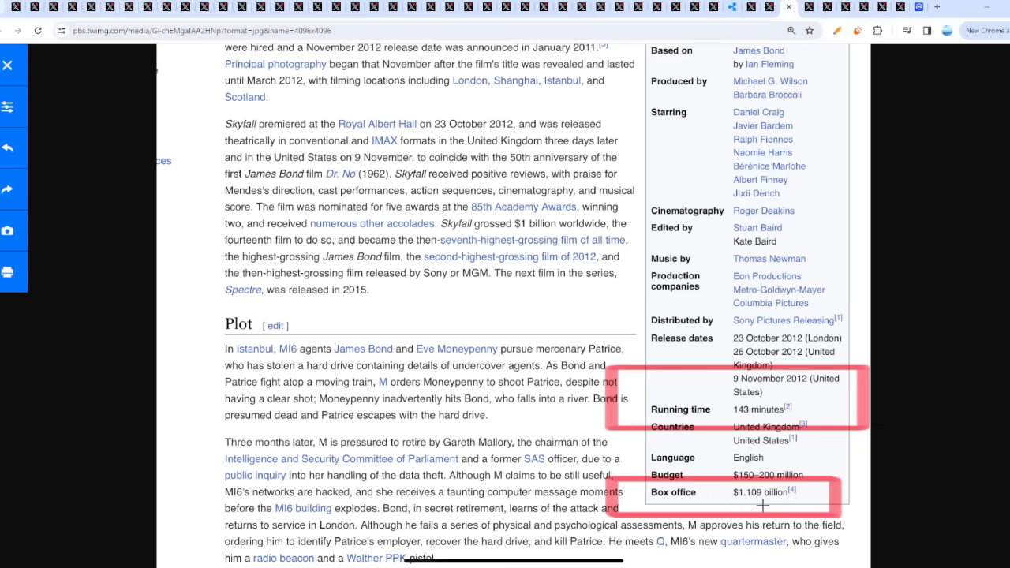
click(12, 69)
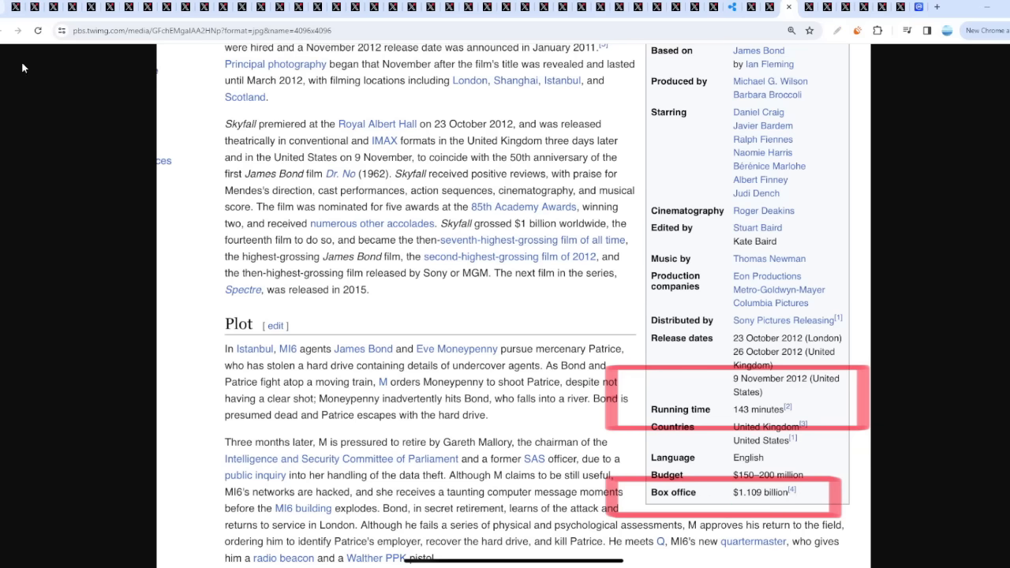
key(ctrl+w)
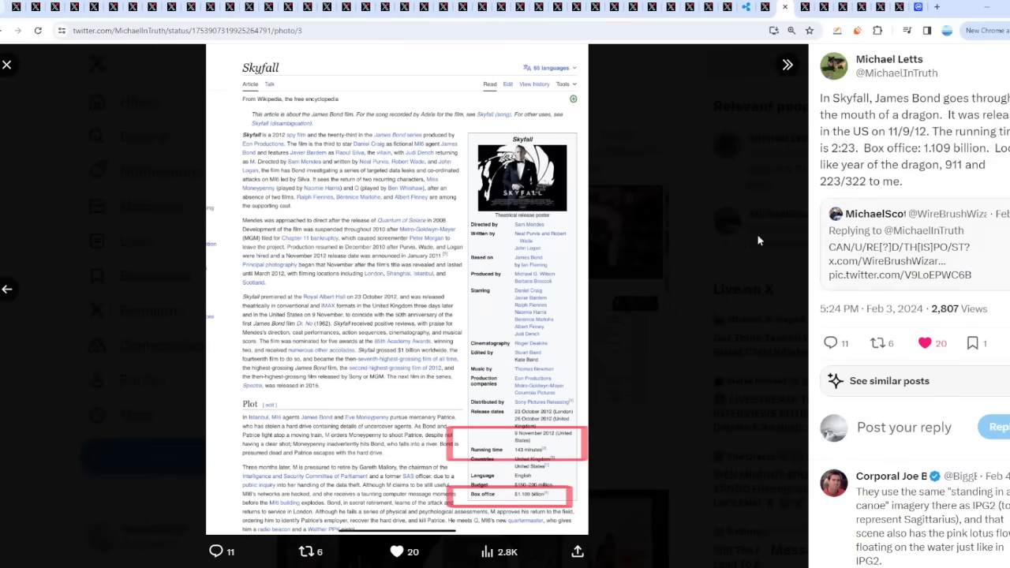
Step: Leave the photo viewer, go to Ripple's Q4 2023 XRP Markets Report post and its article
key(Escape)
click(758, 6)
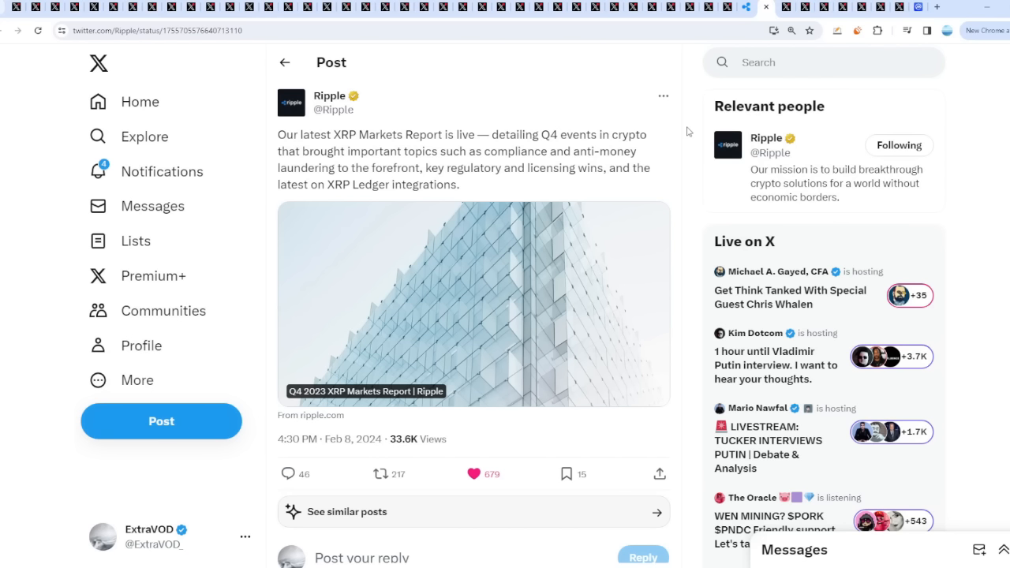
click(745, 6)
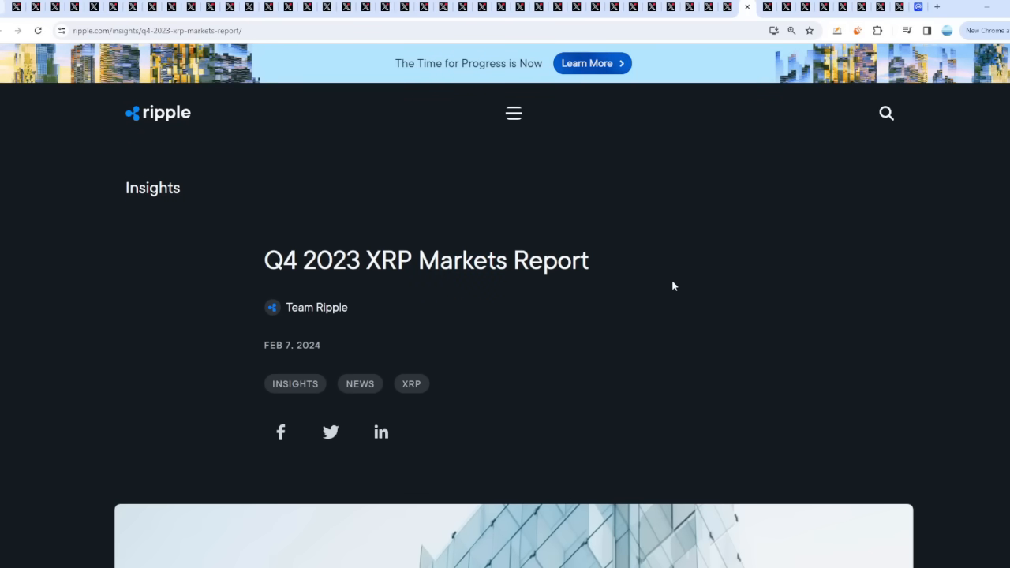
scroll(671, 279, down, 4)
scroll(665, 285, down, 4)
scroll(654, 288, down, 3)
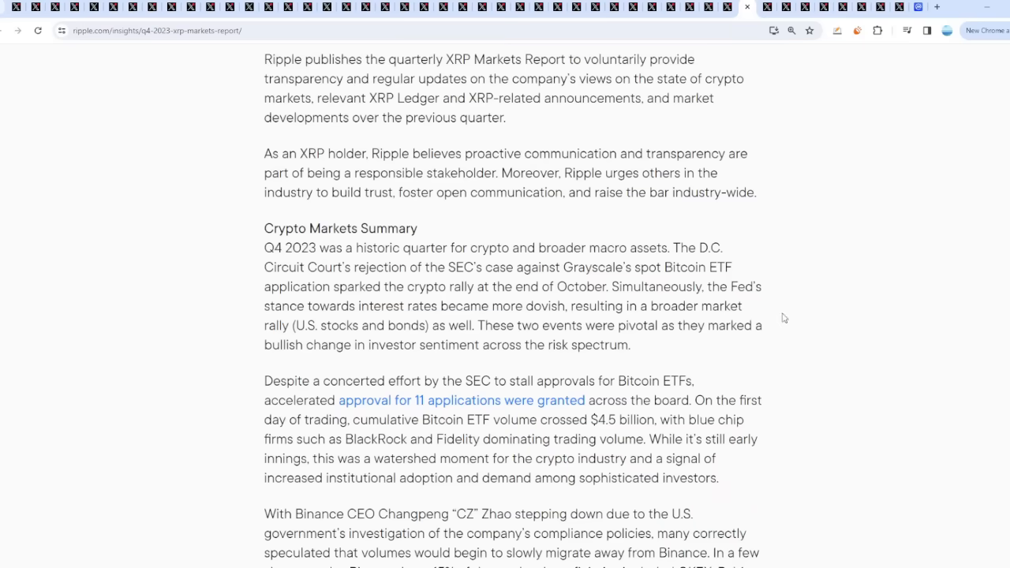
scroll(782, 318, up, 3)
drag(273, 280, 595, 371)
Step: Read the Crypto Markets Summary and SEC-wins section, highlighting and clearing passages along the way
click(596, 370)
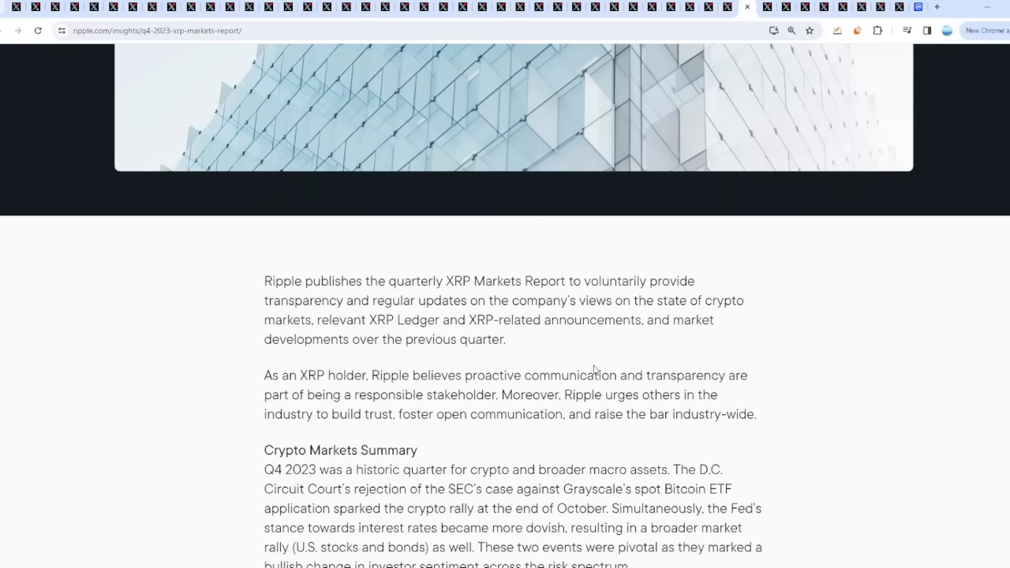
scroll(854, 338, down, 3)
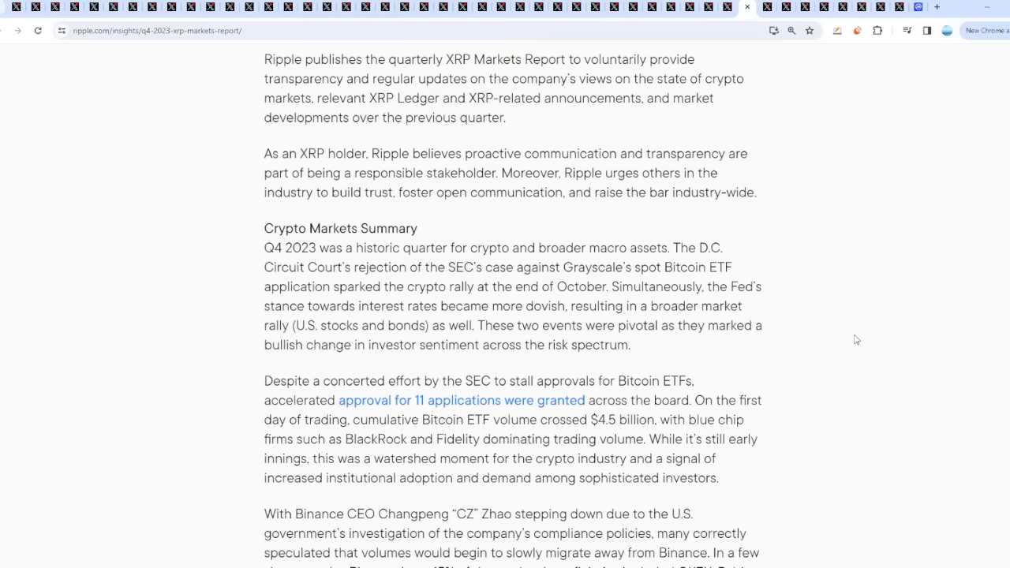
scroll(854, 339, down, 2)
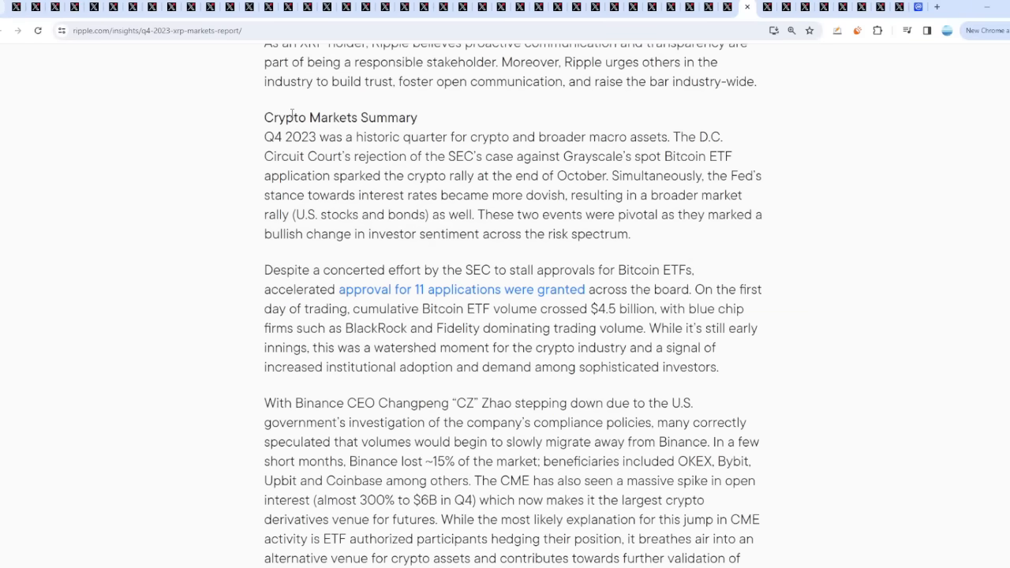
drag(294, 116, 436, 328)
click(749, 313)
scroll(857, 318, down, 1)
scroll(857, 318, down, 1)
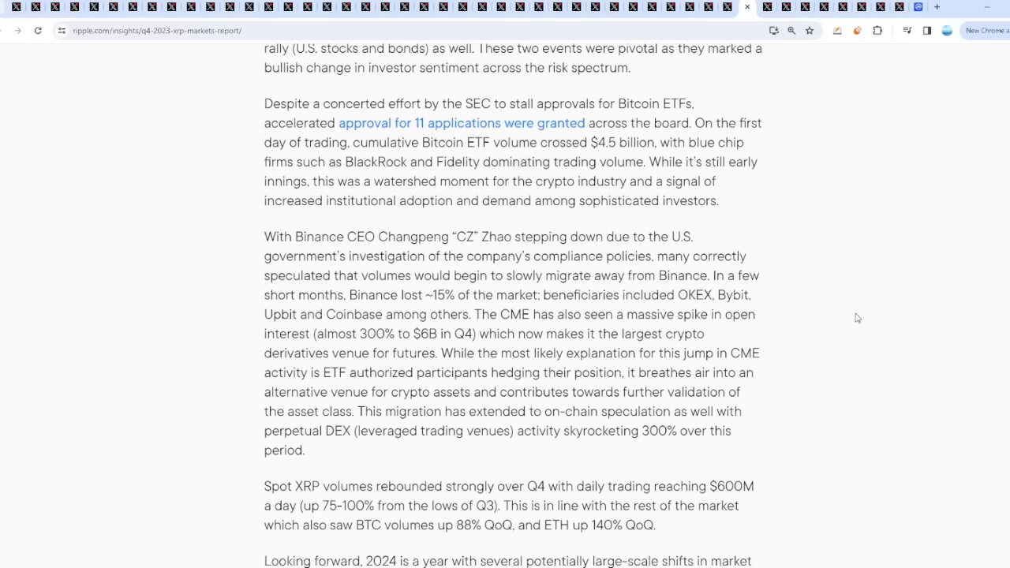
scroll(857, 317, down, 2)
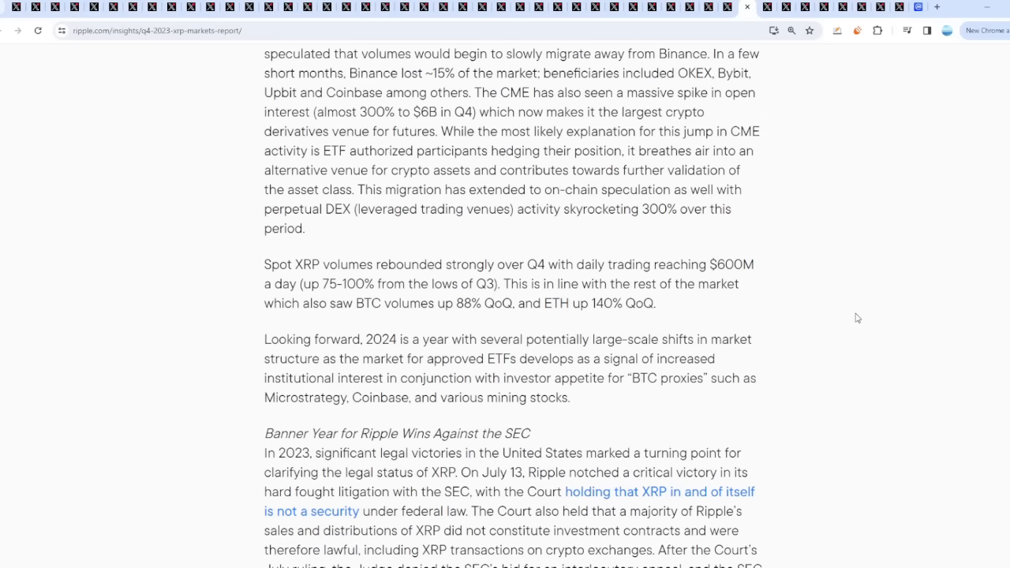
scroll(855, 318, down, 1)
drag(328, 56, 637, 302)
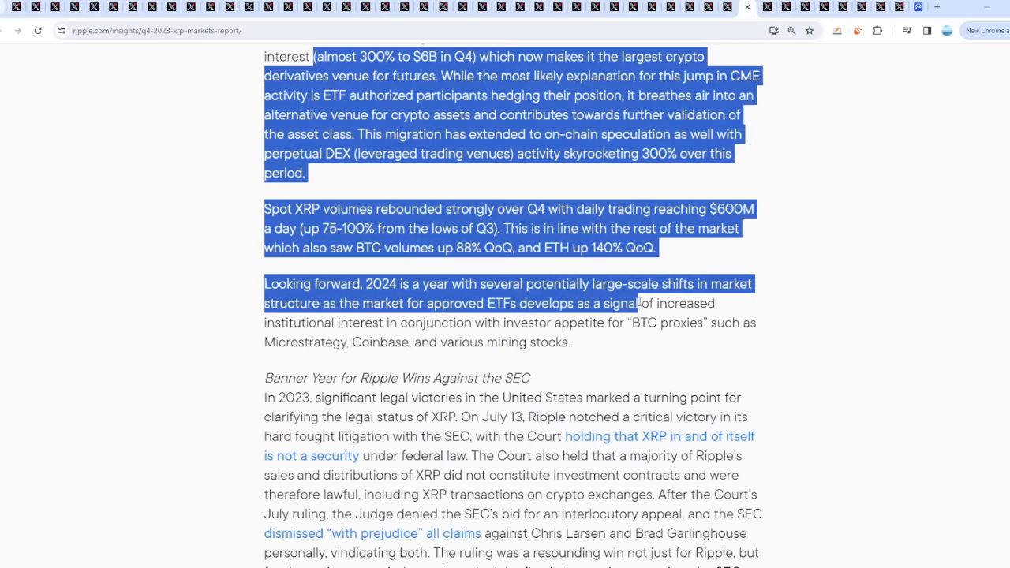
click(867, 350)
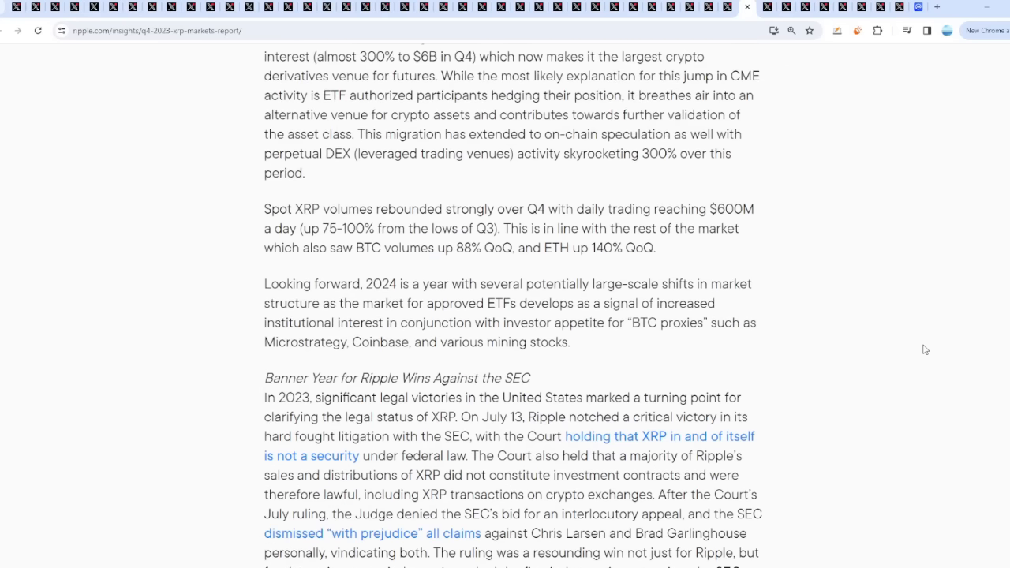
scroll(910, 349, down, 2)
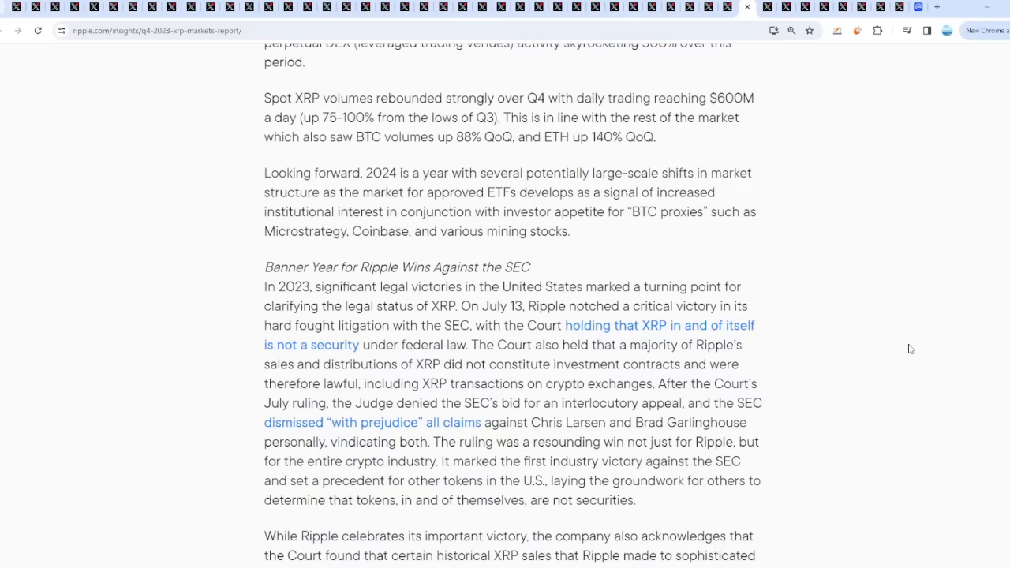
scroll(906, 348, down, 2)
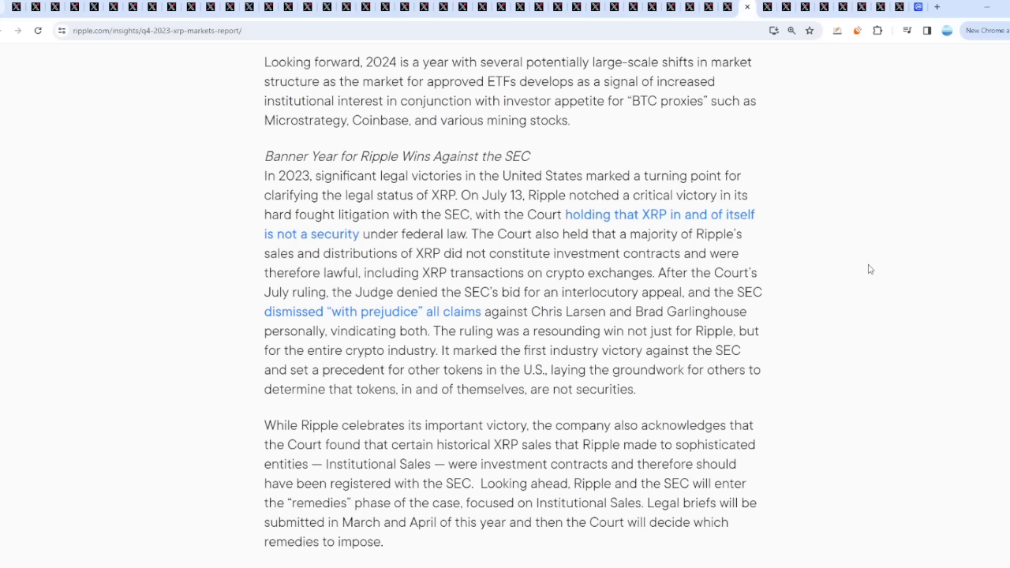
mouse_move(420, 175)
mouse_down()
mouse_move(612, 175)
mouse_move(623, 195)
mouse_up()
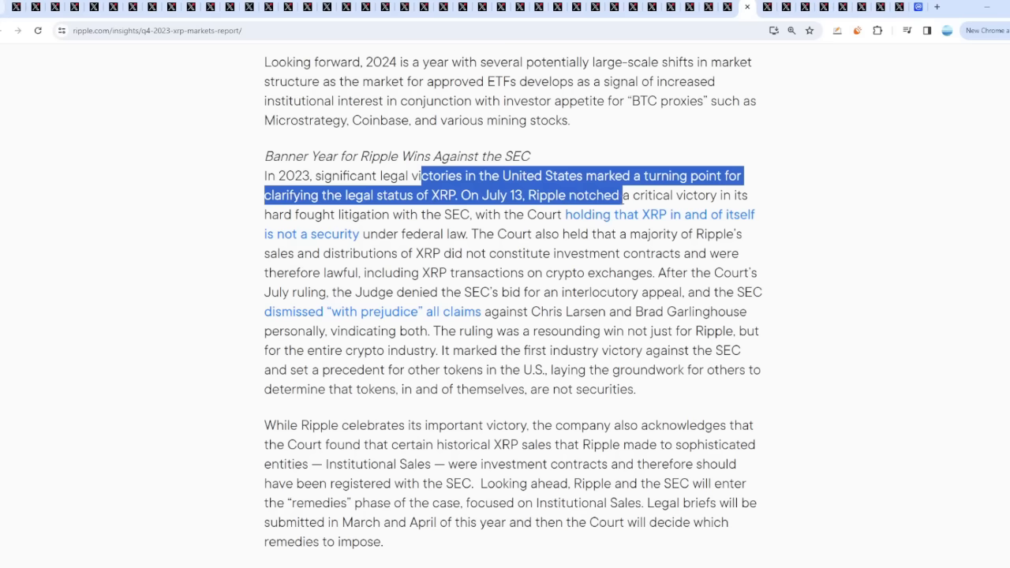
click(820, 306)
scroll(821, 306, down, 6)
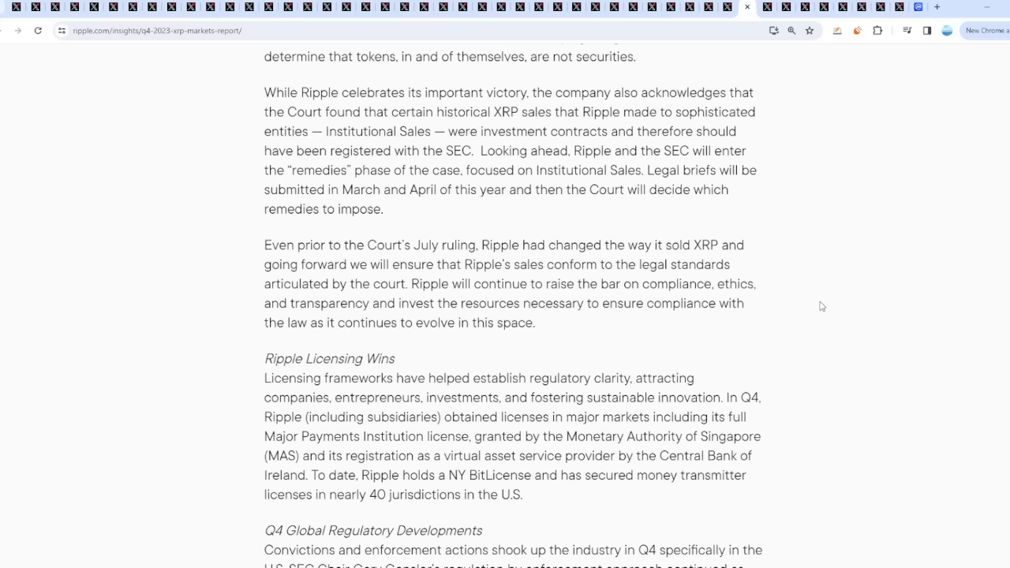
scroll(820, 306, down, 4)
Step: Read Ripple Licensing Wins, highlighting the heading and the Major Payments Institution license passage
triple_click(458, 141)
click(457, 142)
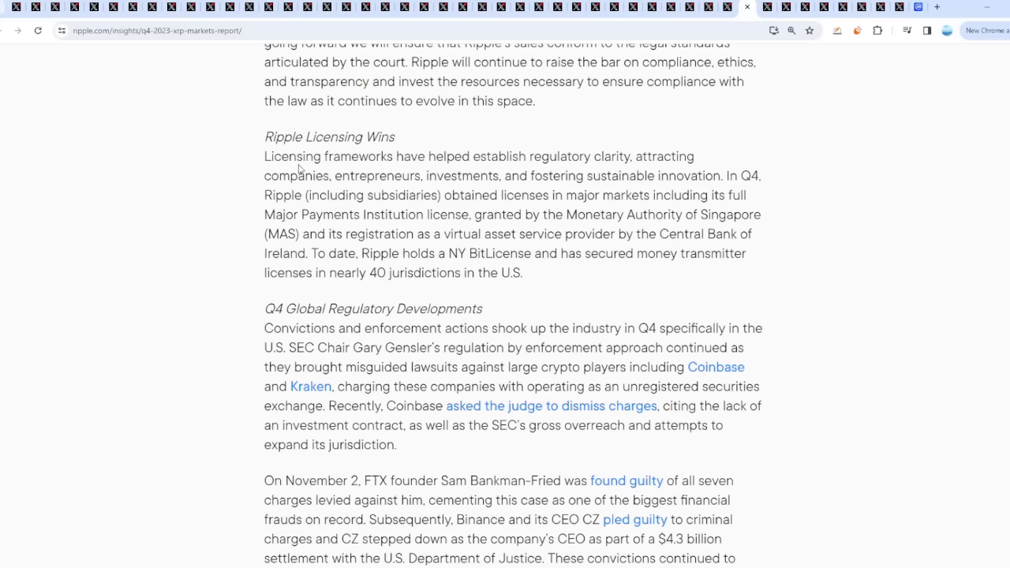
drag(265, 157, 422, 163)
click(423, 162)
drag(465, 197, 542, 197)
click(542, 200)
drag(275, 195, 443, 230)
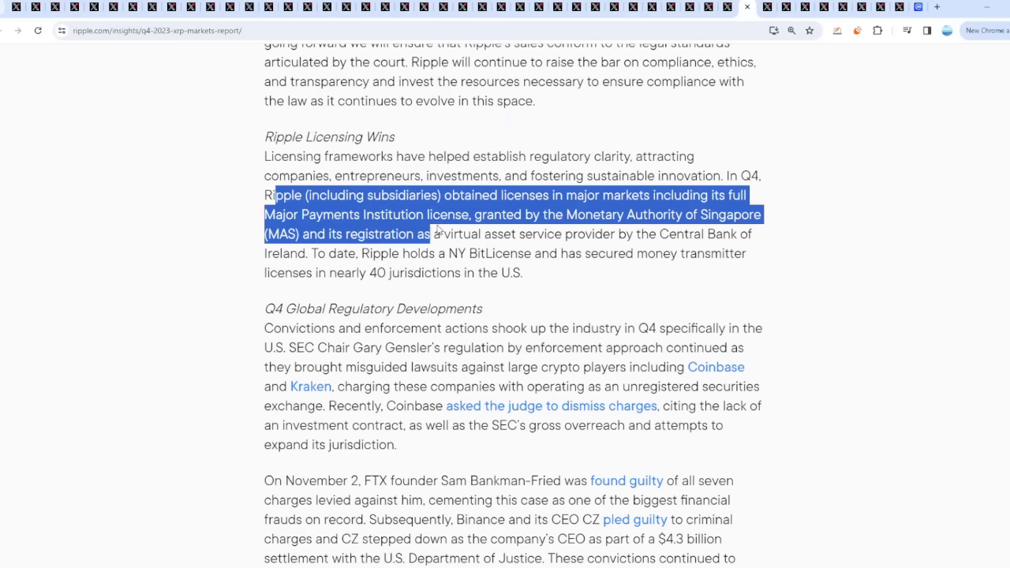
click(442, 230)
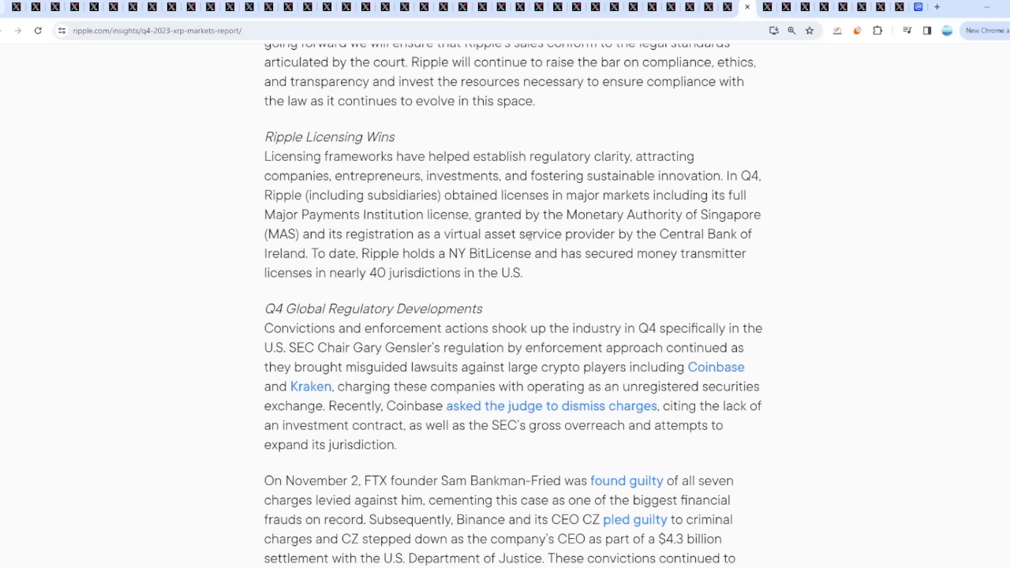
Step: Highlight the Monetary Authority, Central Bank of Ireland and NY BitLicense mentions, then move on to the neighbouring X post
drag(500, 215, 680, 218)
click(628, 217)
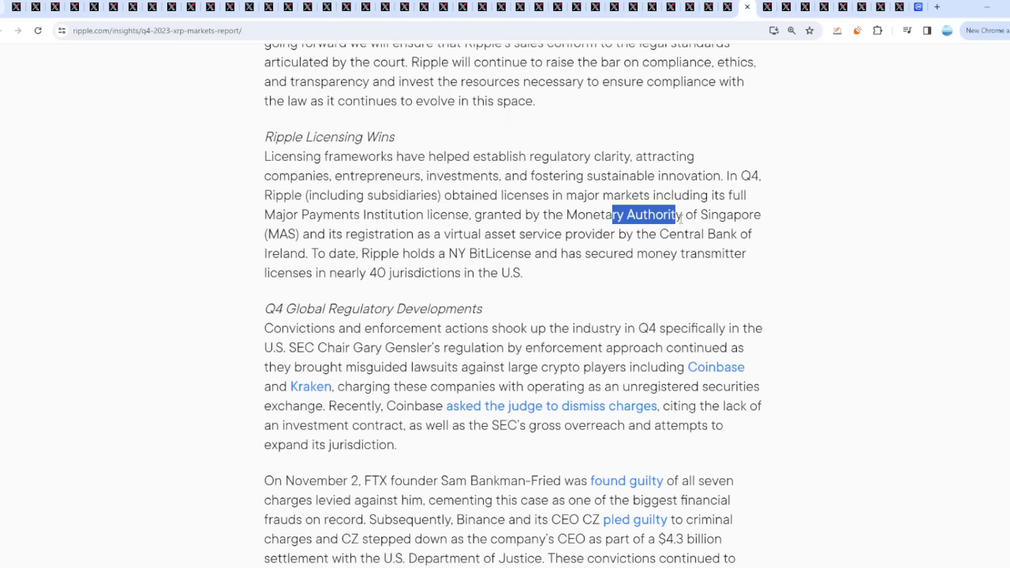
click(681, 219)
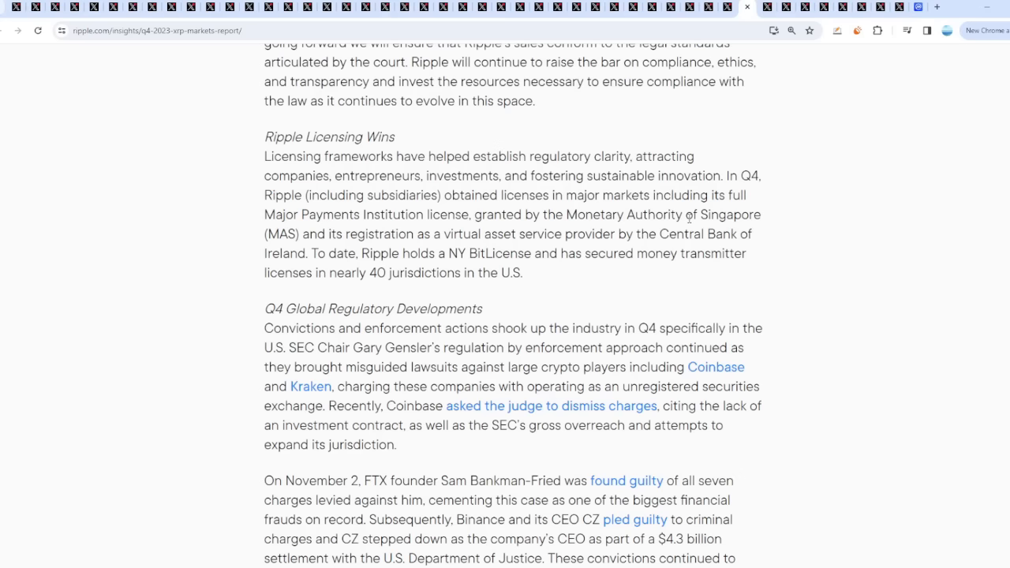
drag(659, 233, 567, 252)
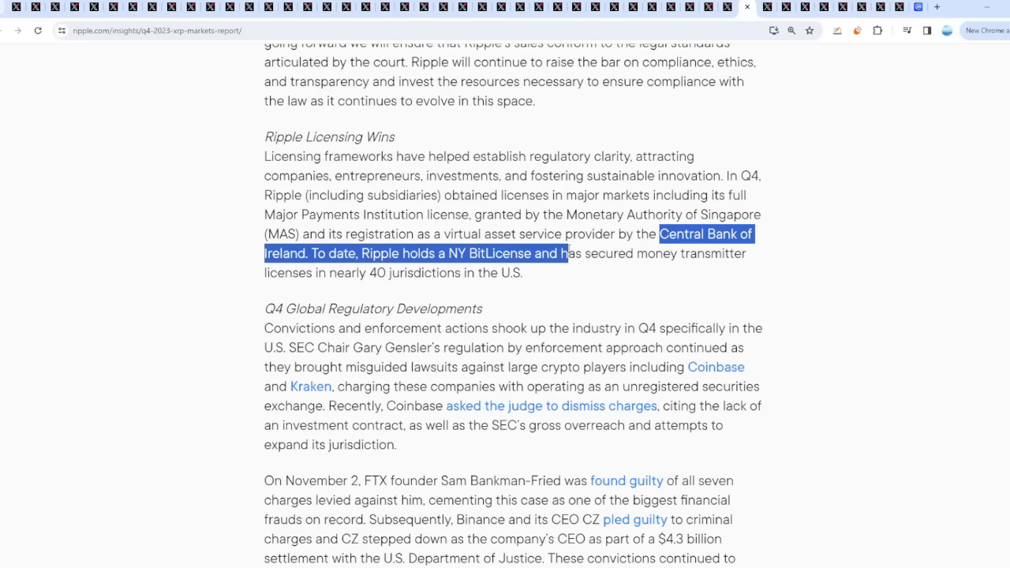
click(567, 251)
drag(407, 234, 569, 235)
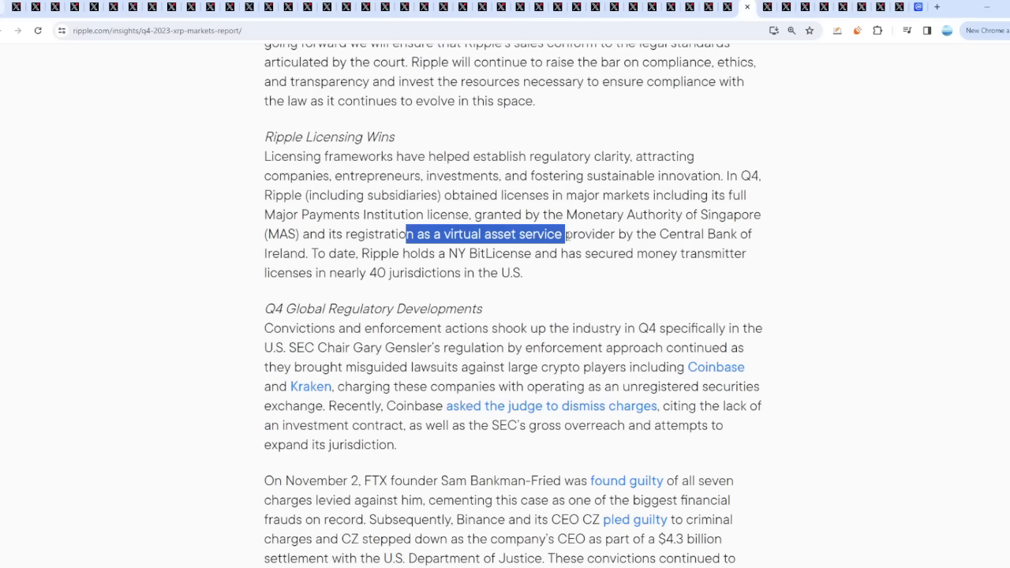
click(568, 237)
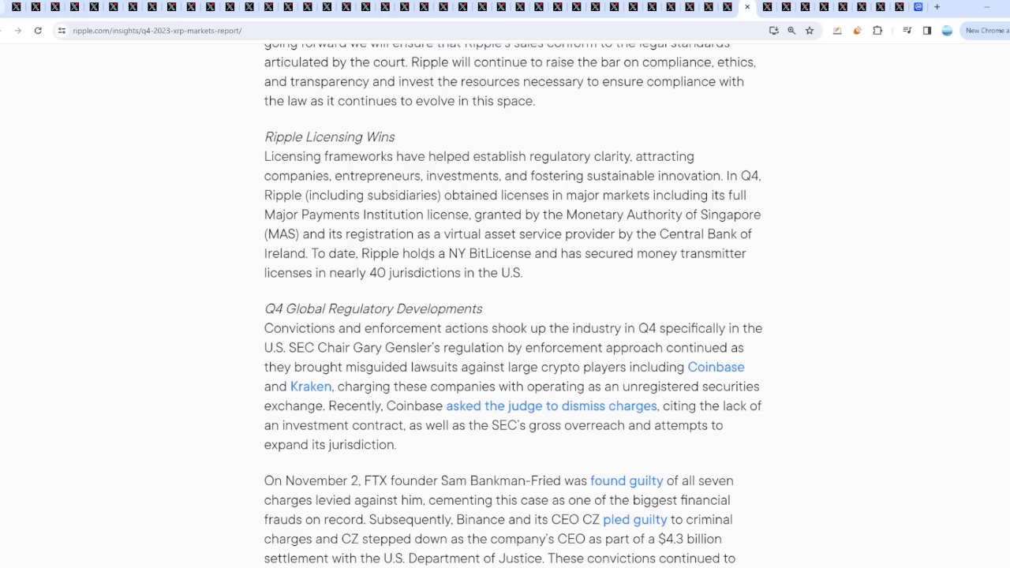
drag(449, 253, 551, 254)
click(550, 253)
scroll(893, 251, down, 2)
scroll(894, 251, down, 1)
scroll(894, 251, down, 4)
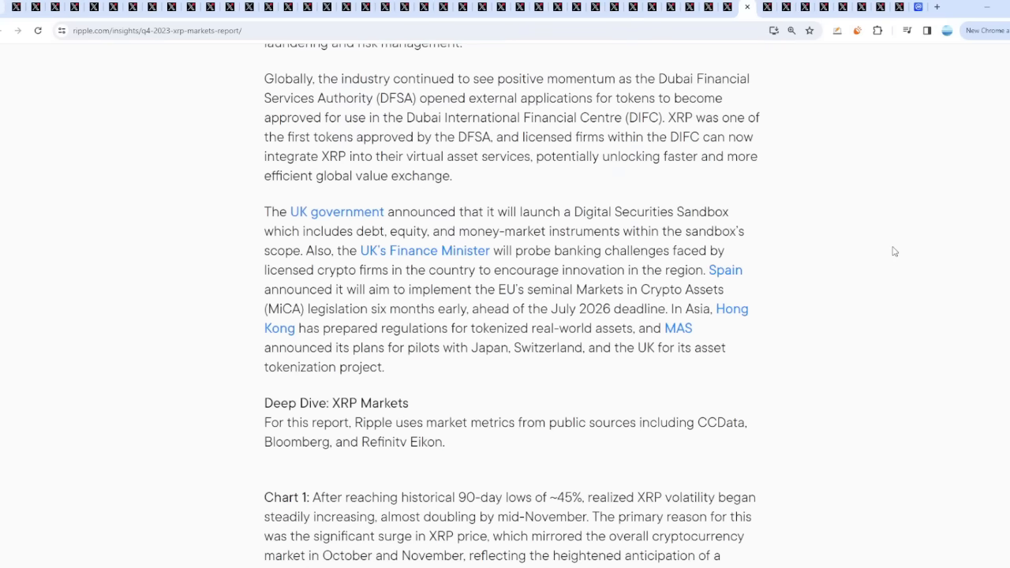
scroll(893, 250, down, 3)
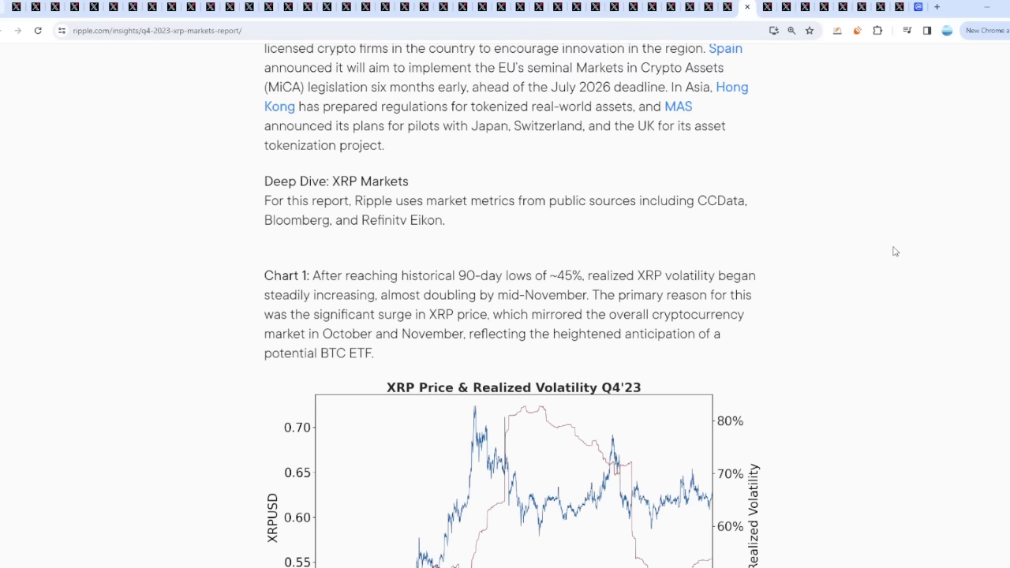
scroll(894, 251, down, 2)
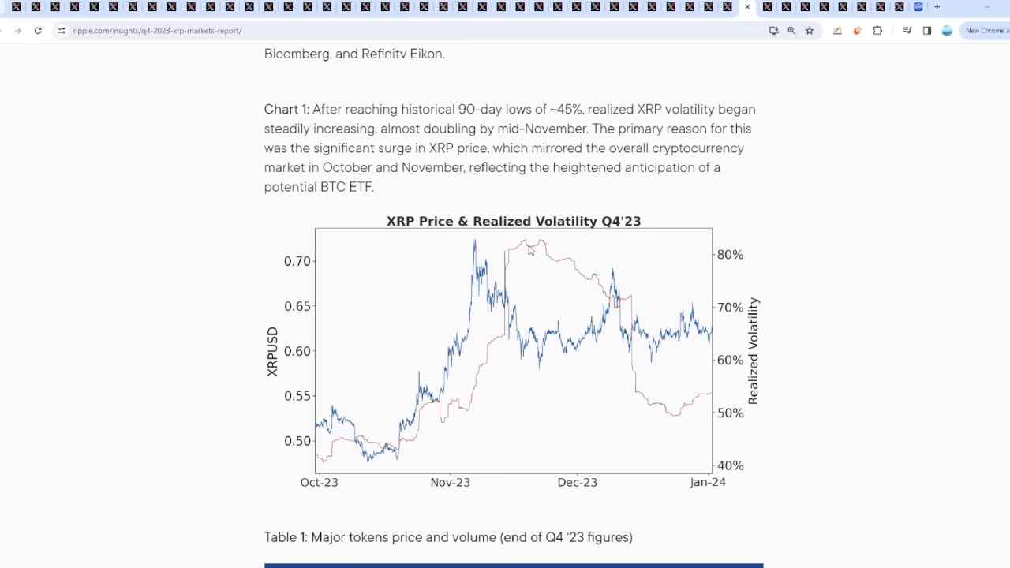
scroll(530, 249, down, 15)
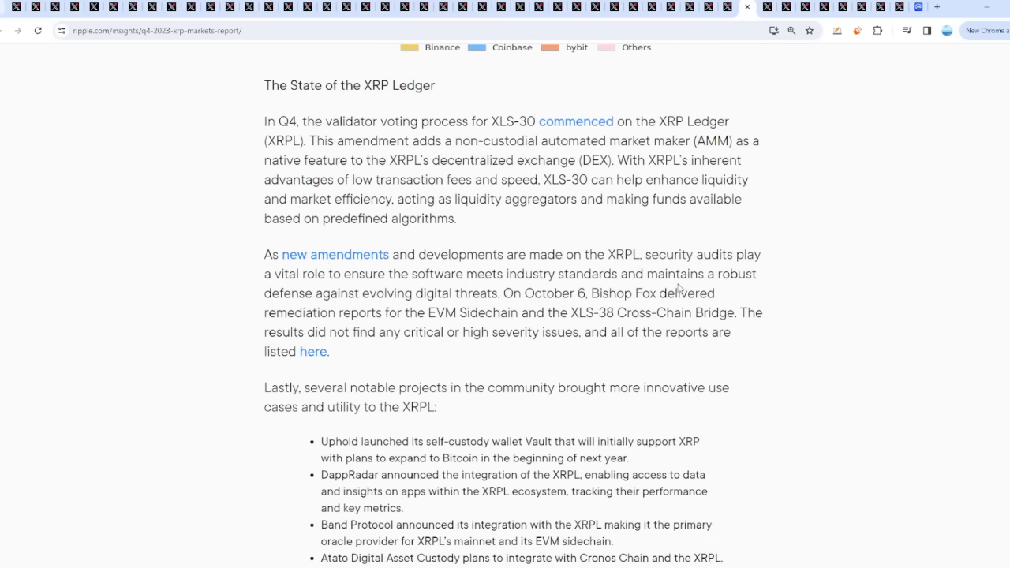
scroll(826, 314, down, 3)
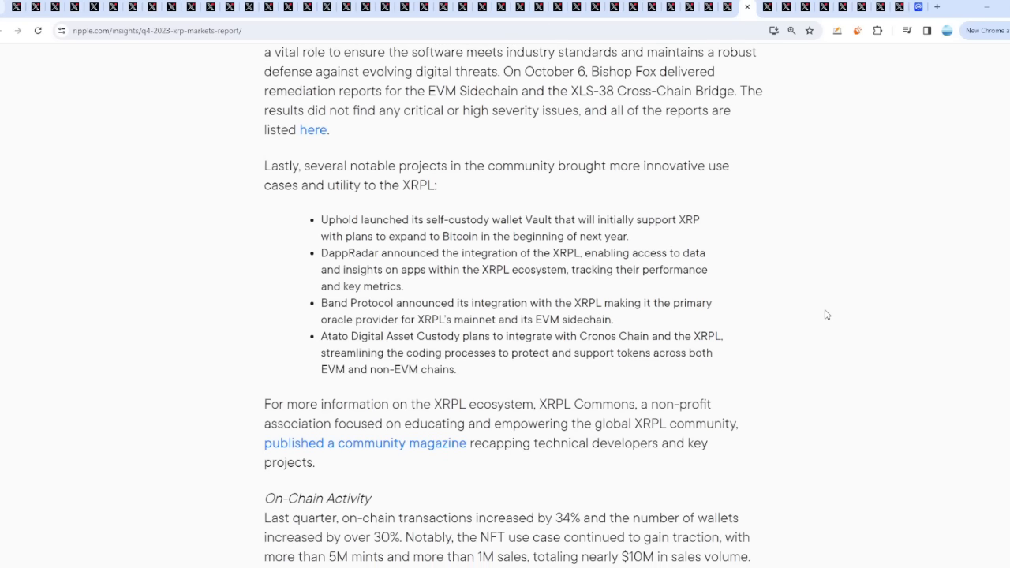
scroll(826, 314, down, 5)
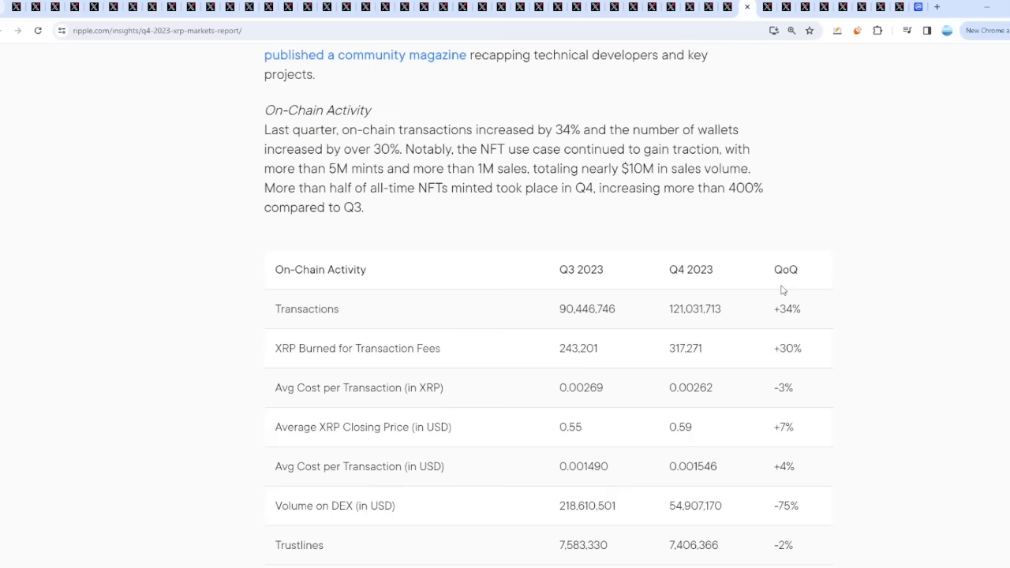
scroll(781, 288, down, 4)
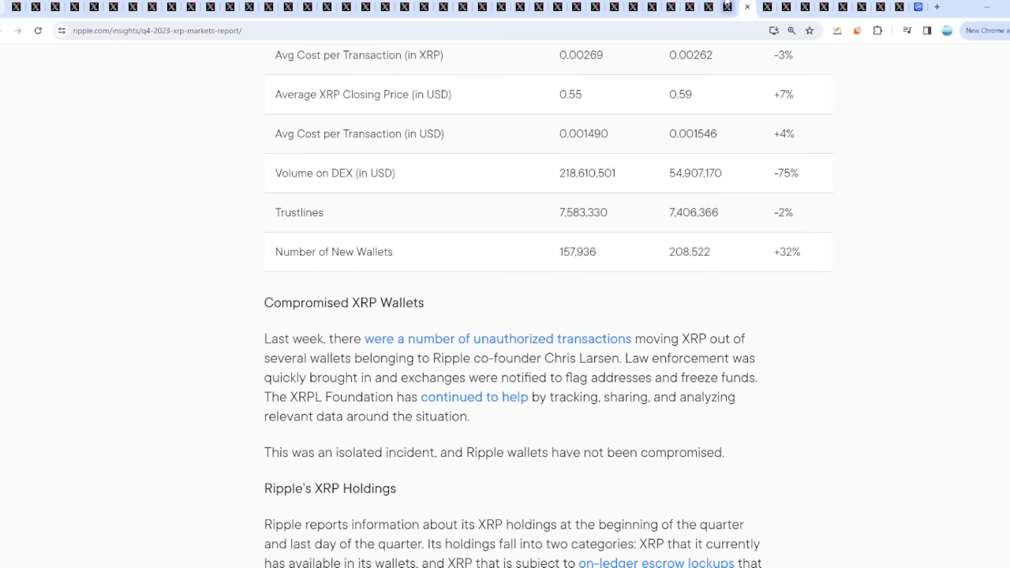
click(726, 6)
Step: Read the Clawback amendment post and the XLS-39 mainnet announcement, highlighting key phrases in each
click(707, 6)
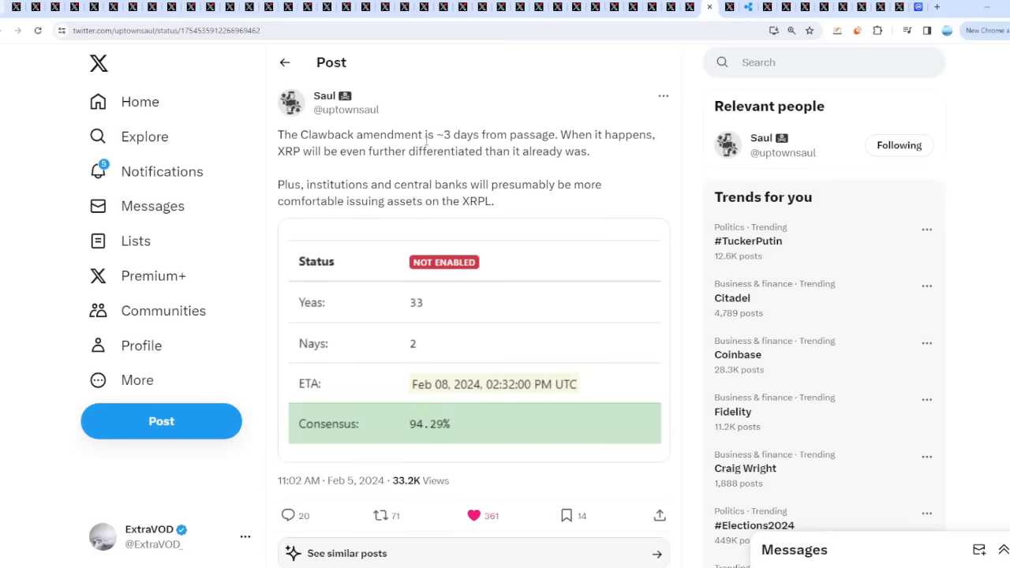
drag(355, 187, 434, 187)
click(432, 187)
drag(311, 202, 389, 199)
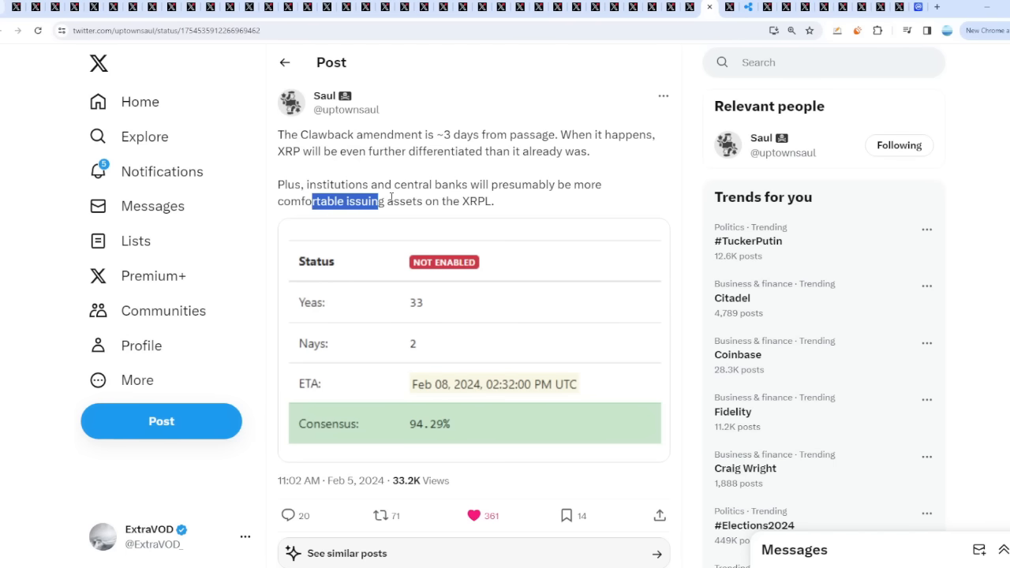
click(408, 201)
scroll(513, 255, down, 4)
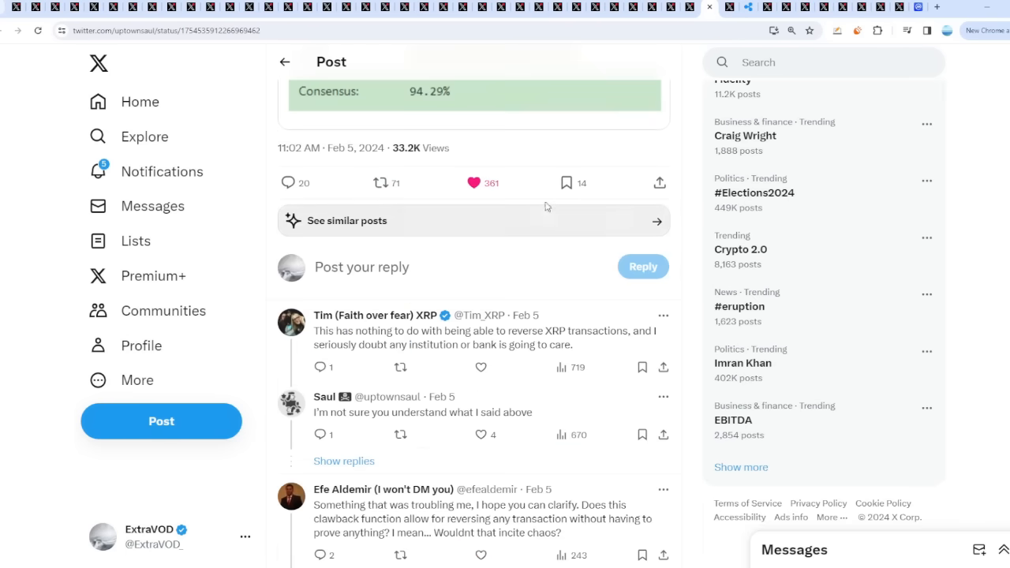
scroll(541, 209, up, 4)
key(ctrl+shift+Tab)
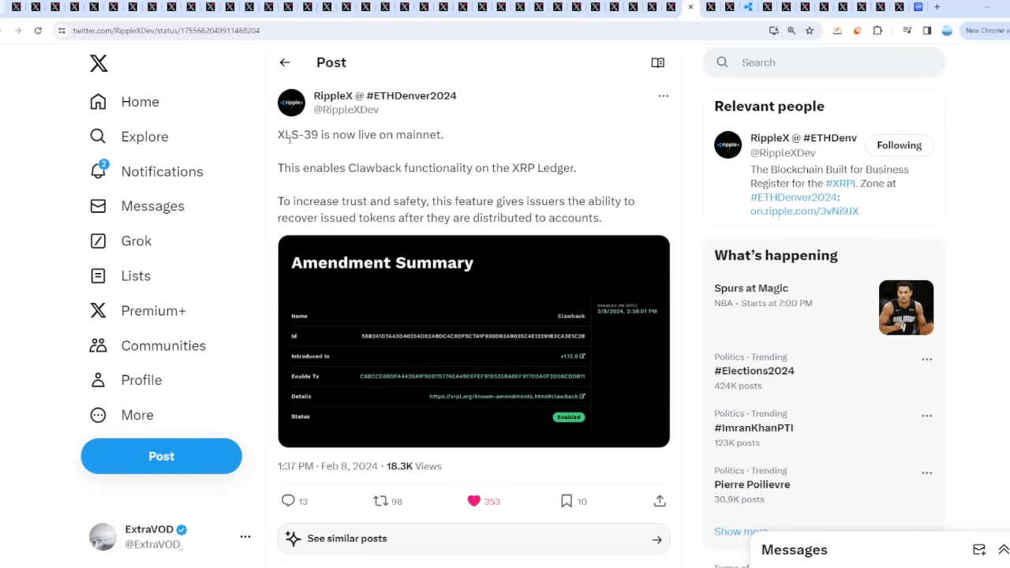
drag(278, 135, 433, 136)
click(433, 139)
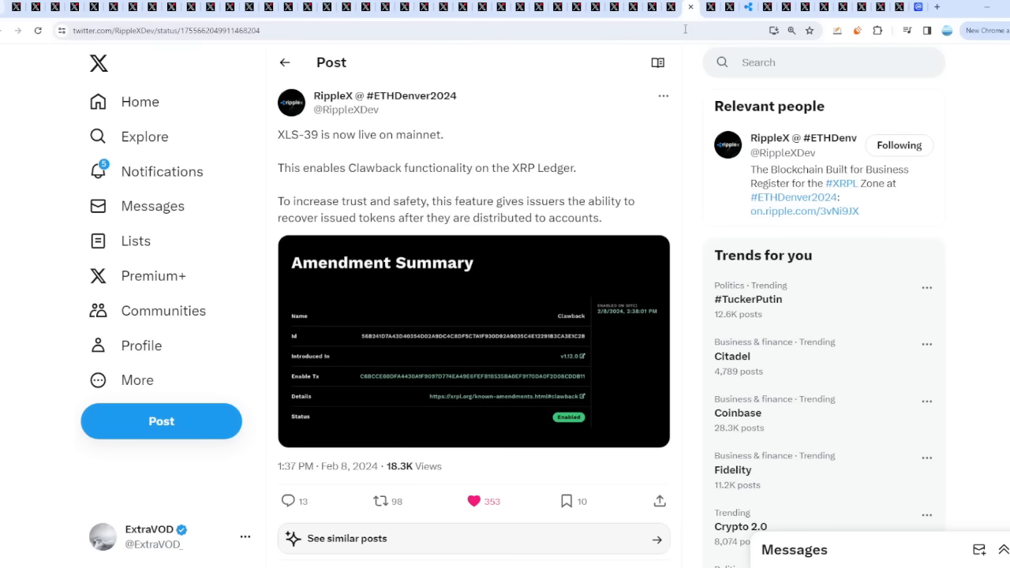
Step: Compare the XLS-39 announcement with the post forecasting Clawback passage, ending back on the announcement
click(712, 6)
click(686, 6)
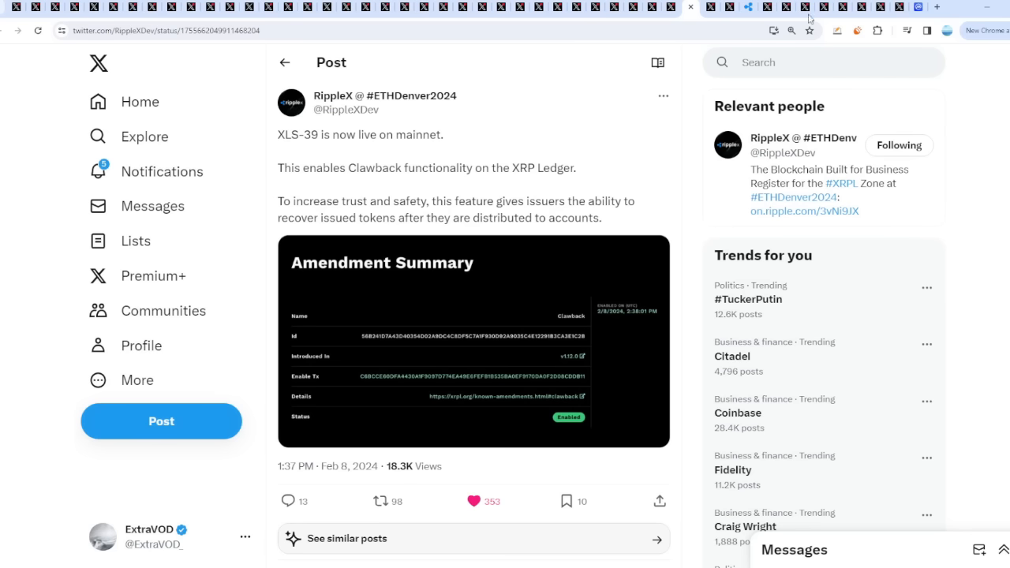
click(712, 6)
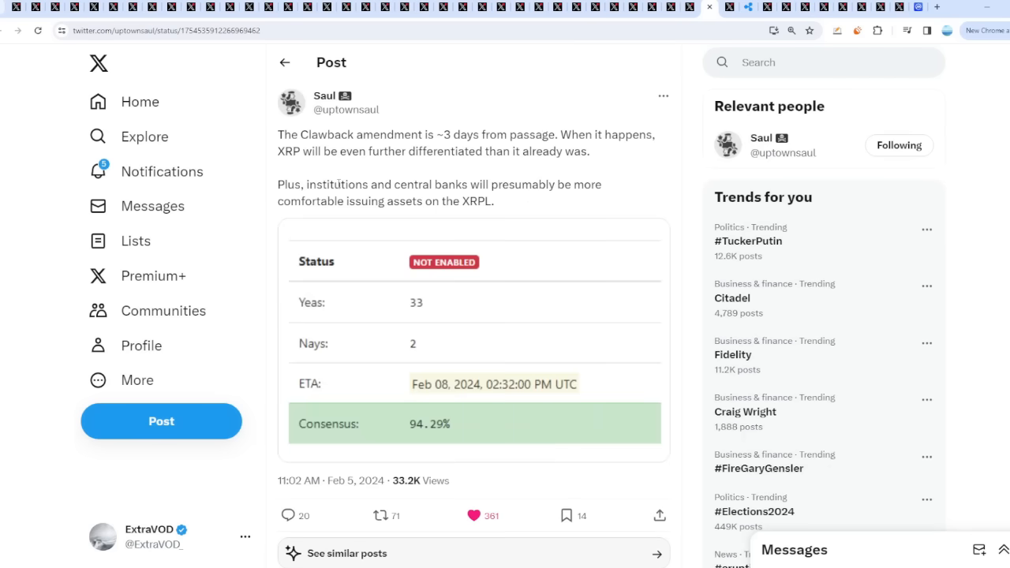
drag(328, 184, 427, 184)
click(609, 139)
click(690, 7)
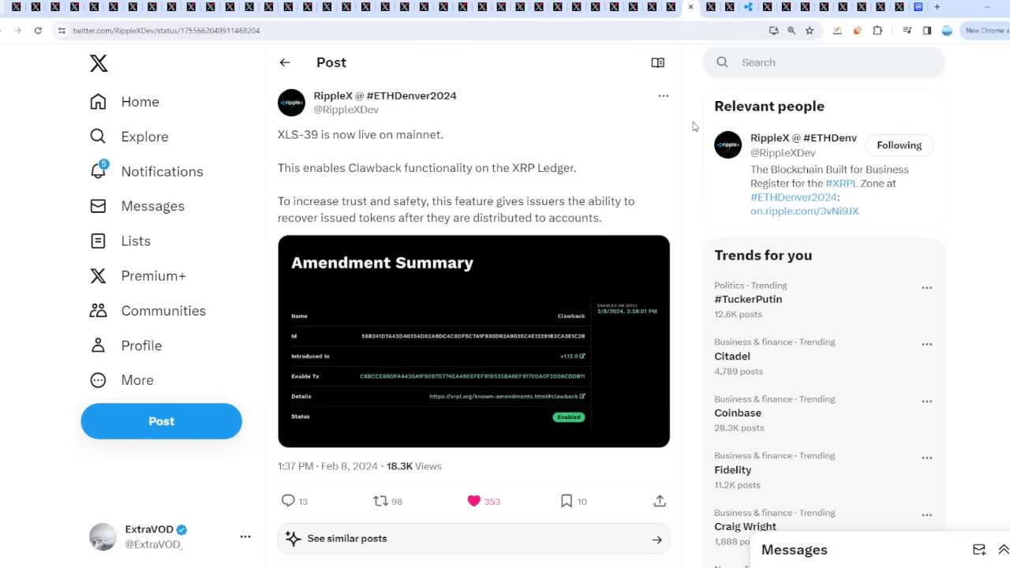
scroll(693, 126, down, 3)
scroll(691, 128, down, 3)
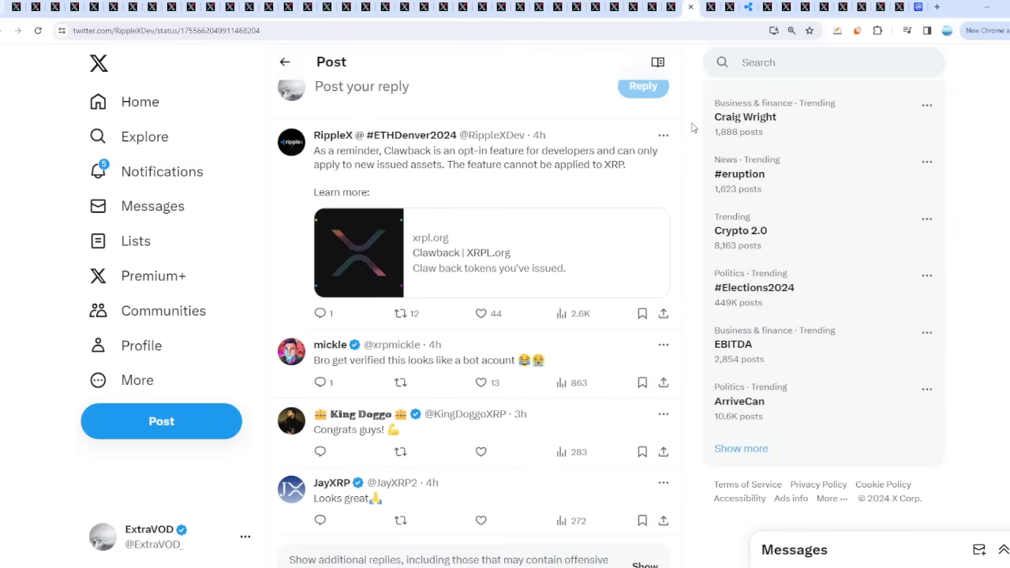
scroll(693, 128, up, 5)
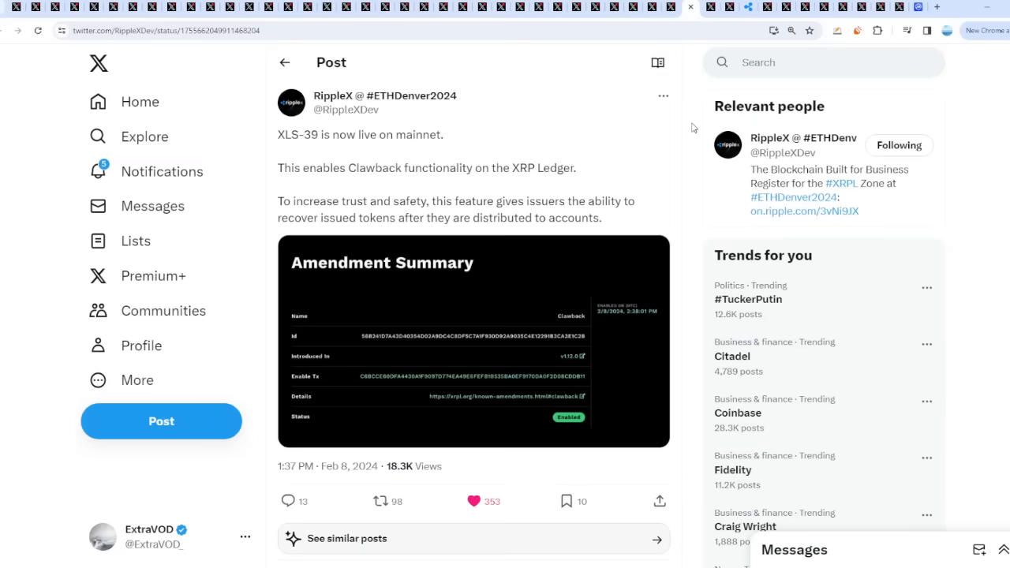
Step: Close finished tabs and read the XRP 2025 liquidity post, highlighting its opening and 'play a pivotal role'
key(ctrl+w)
key(ctrl+w)
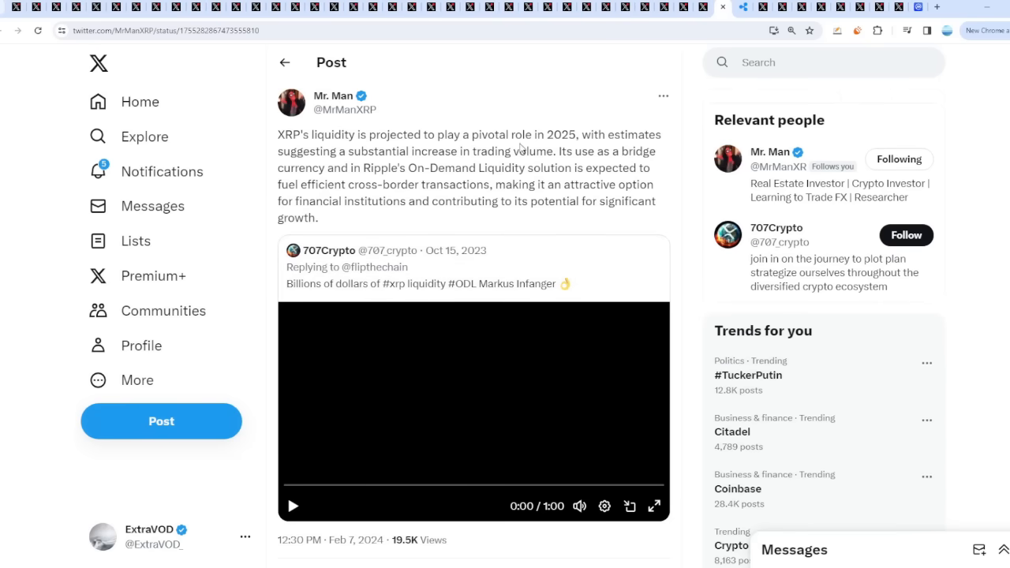
drag(302, 134, 544, 134)
click(408, 134)
click(545, 133)
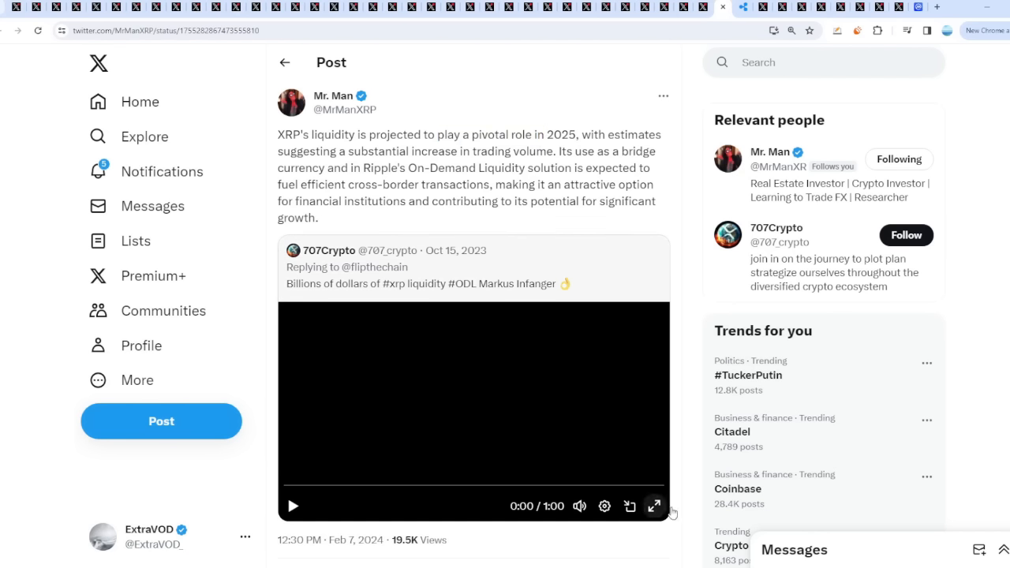
Step: Play the quoted 707Crypto ODL conference video and check its playback speed menu
click(596, 466)
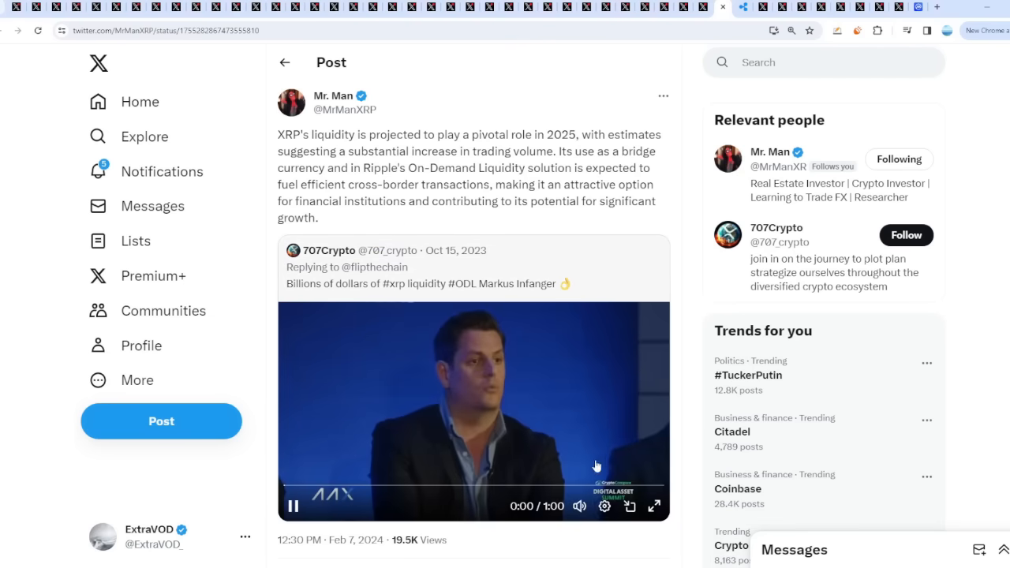
click(605, 508)
click(593, 442)
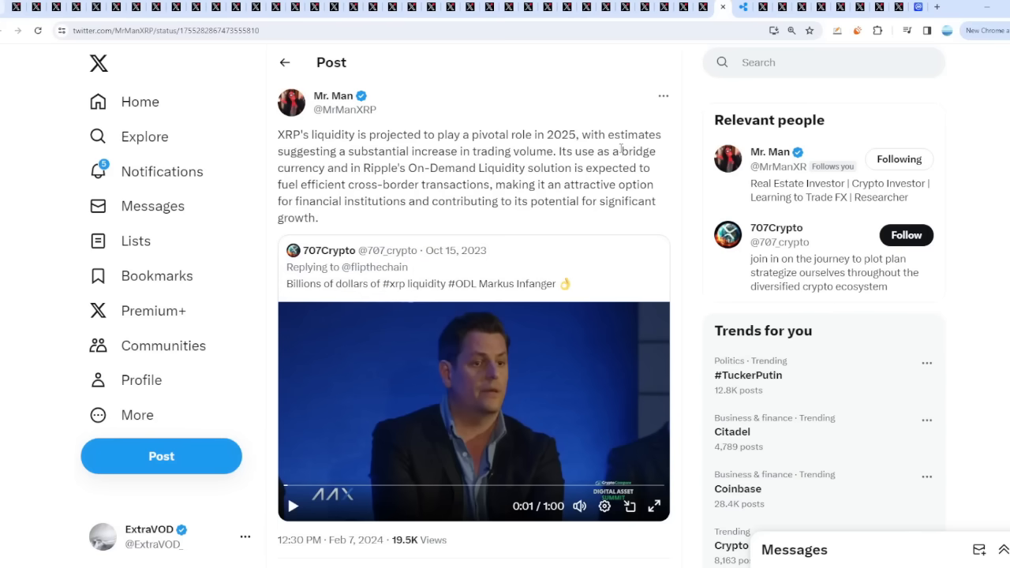
drag(622, 150, 628, 186)
Step: Move to JackTheRippler's Indian banks XRP post, rewind its video and play it from the start
click(628, 185)
click(664, 7)
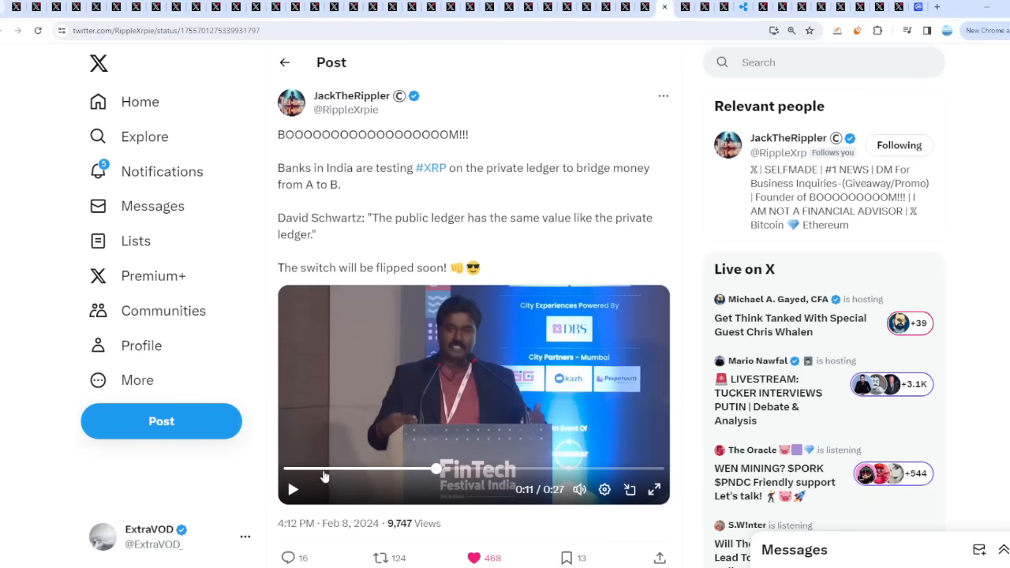
click(315, 469)
click(639, 426)
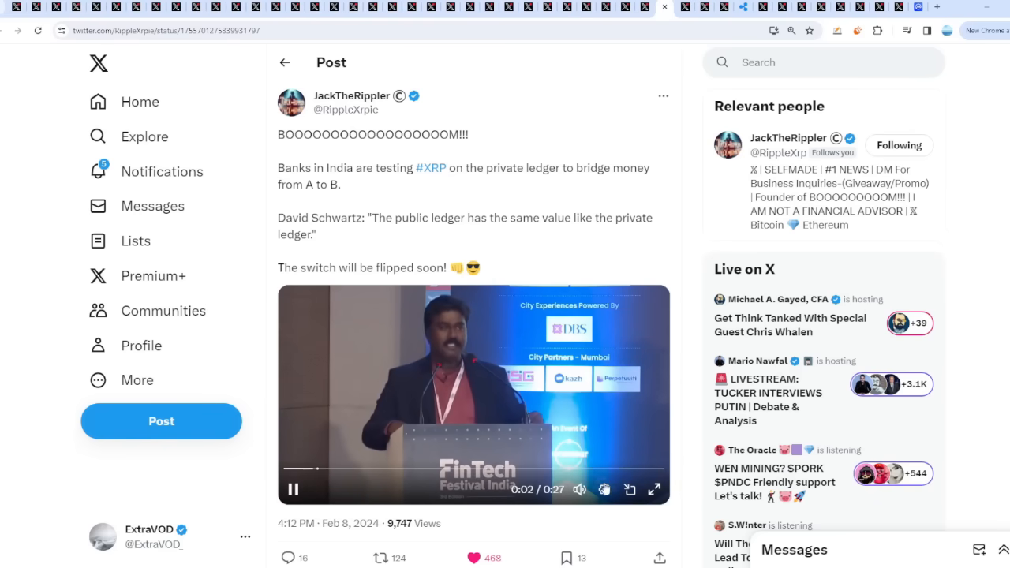
Step: Check the video's speed options, raise the volume slightly and highlight the flipped-switch line
click(604, 489)
drag(581, 445, 581, 437)
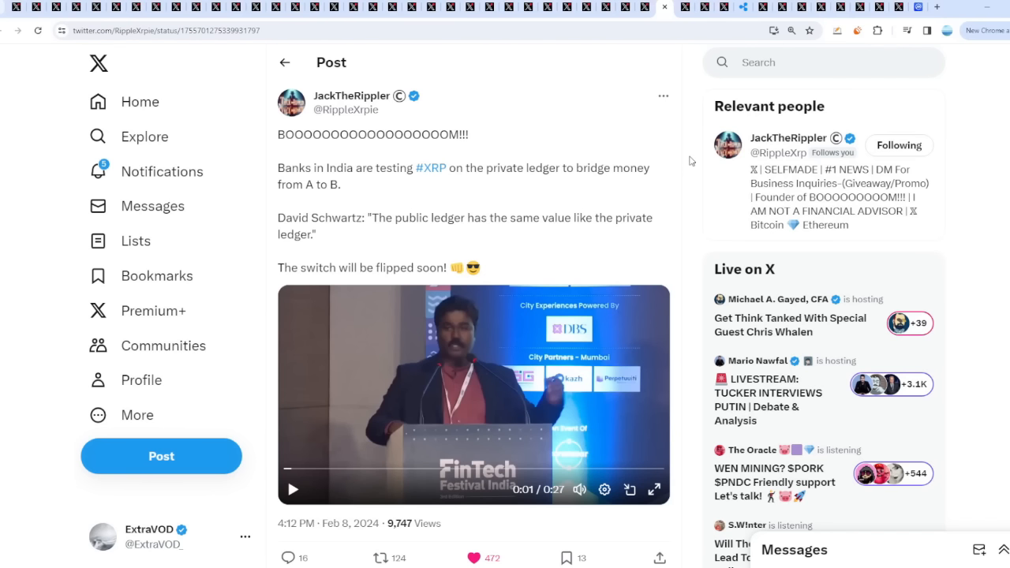
drag(345, 273, 389, 270)
click(640, 181)
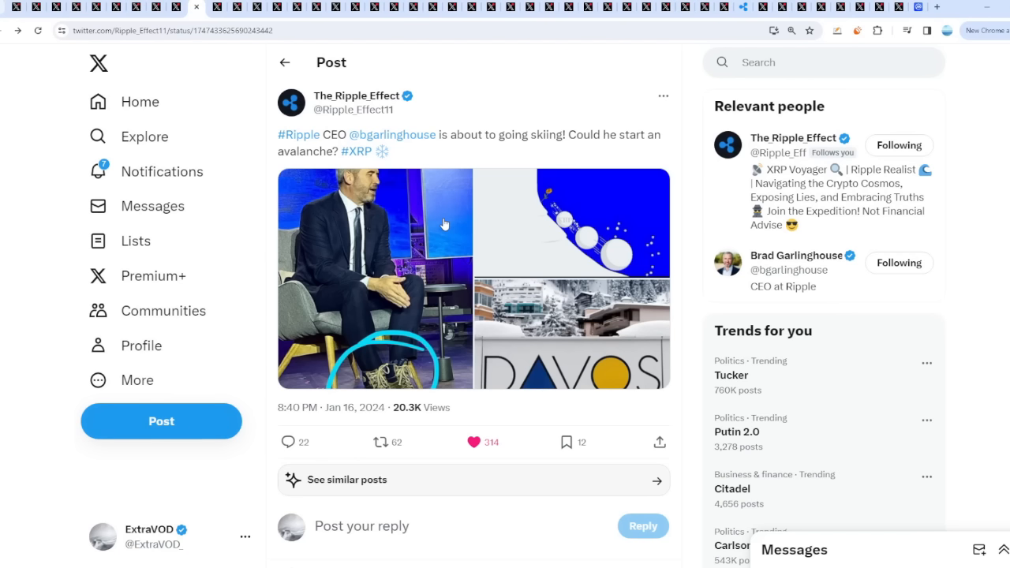
Step: View the Davos photos and the 'So It Begins' mountain drawing full-size
click(444, 225)
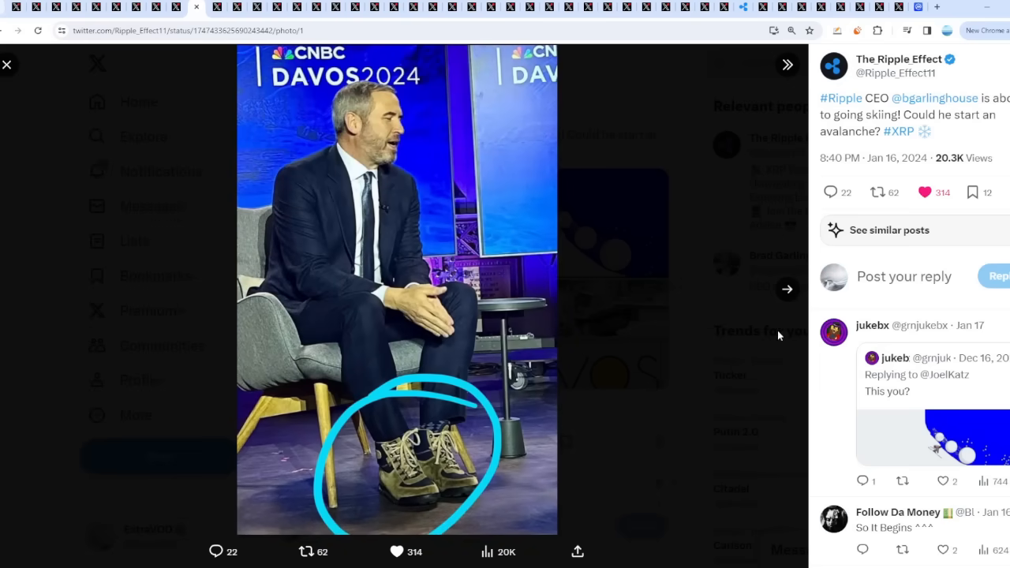
click(788, 289)
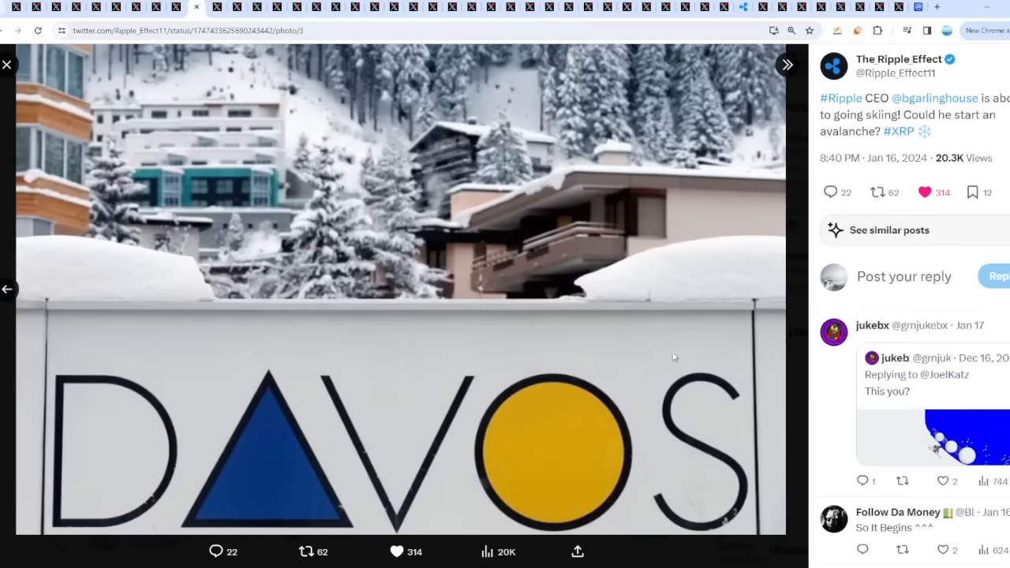
click(807, 457)
click(166, 6)
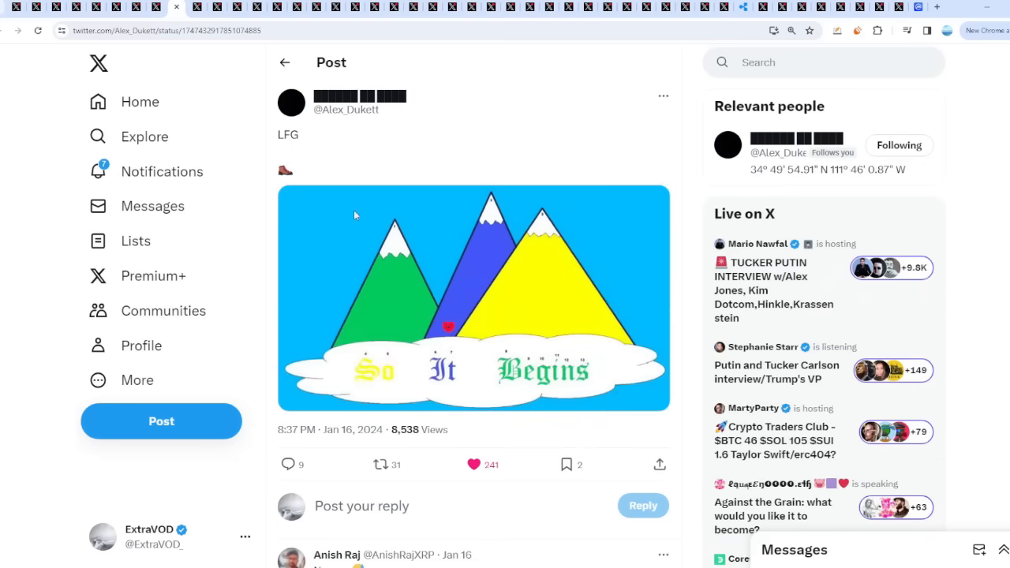
click(431, 273)
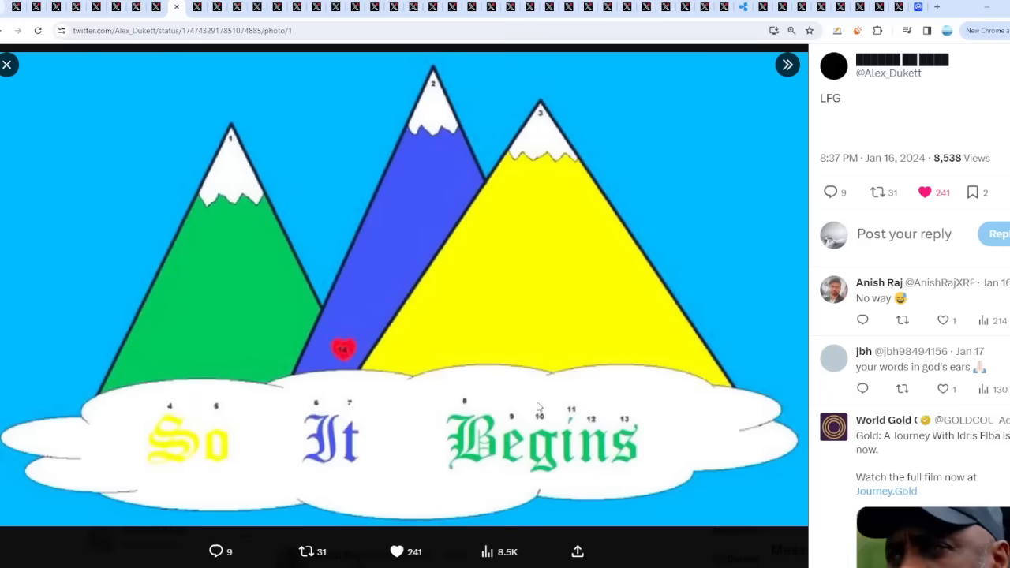
click(260, 96)
click(157, 6)
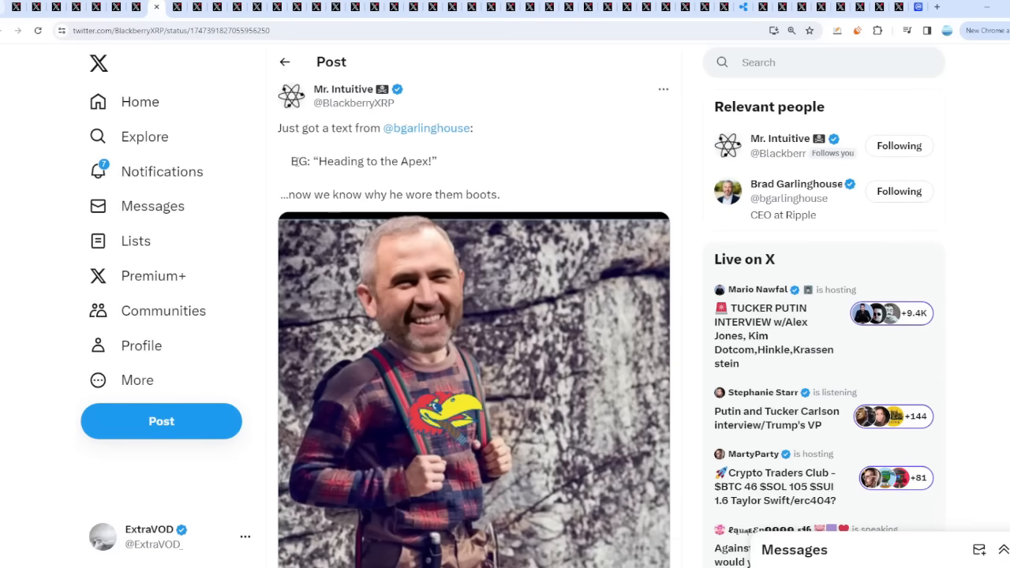
click(390, 194)
scroll(390, 194, down, 5)
scroll(391, 194, up, 5)
key(ctrl+shift+Tab)
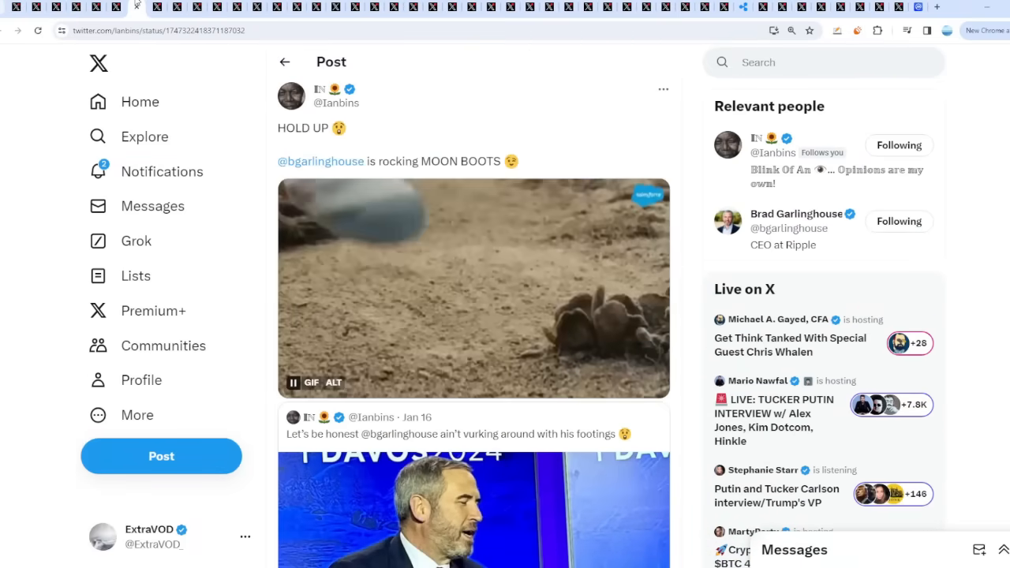
drag(367, 164, 484, 164)
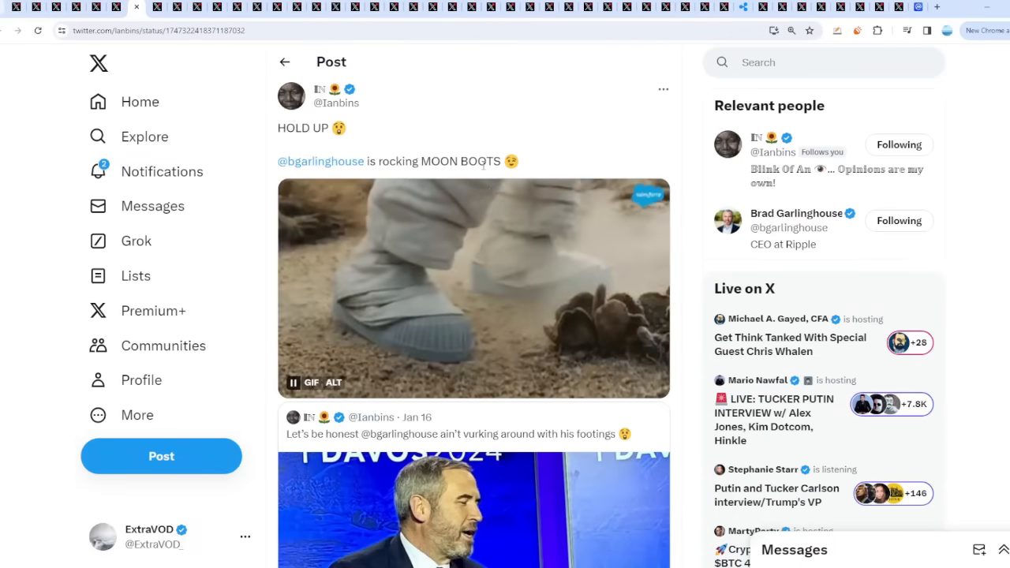
scroll(473, 276, down, 3)
scroll(489, 300, down, 3)
scroll(514, 328, down, 2)
scroll(514, 328, up, 5)
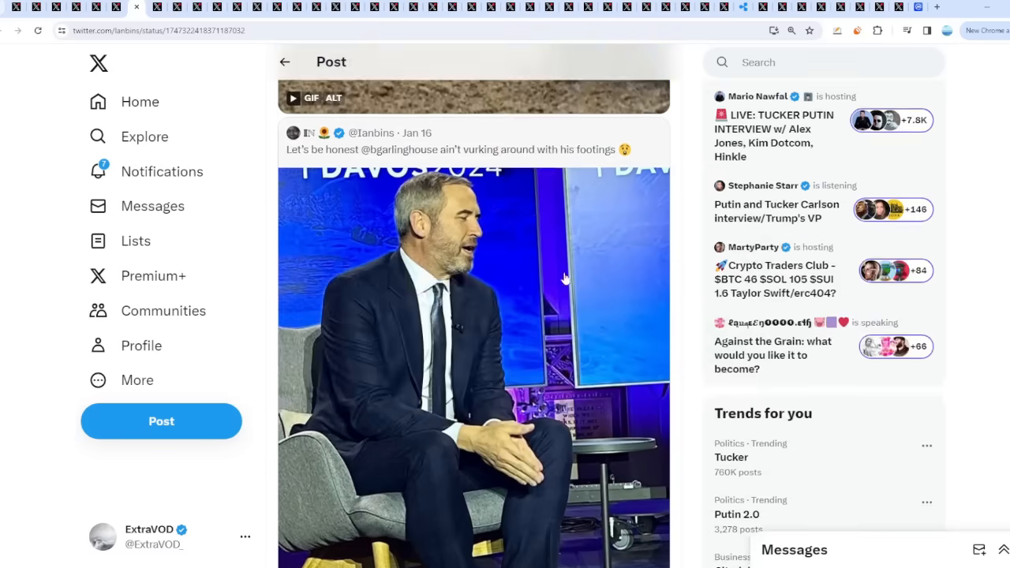
scroll(315, 197, up, 4)
key(ctrl+shift+Tab)
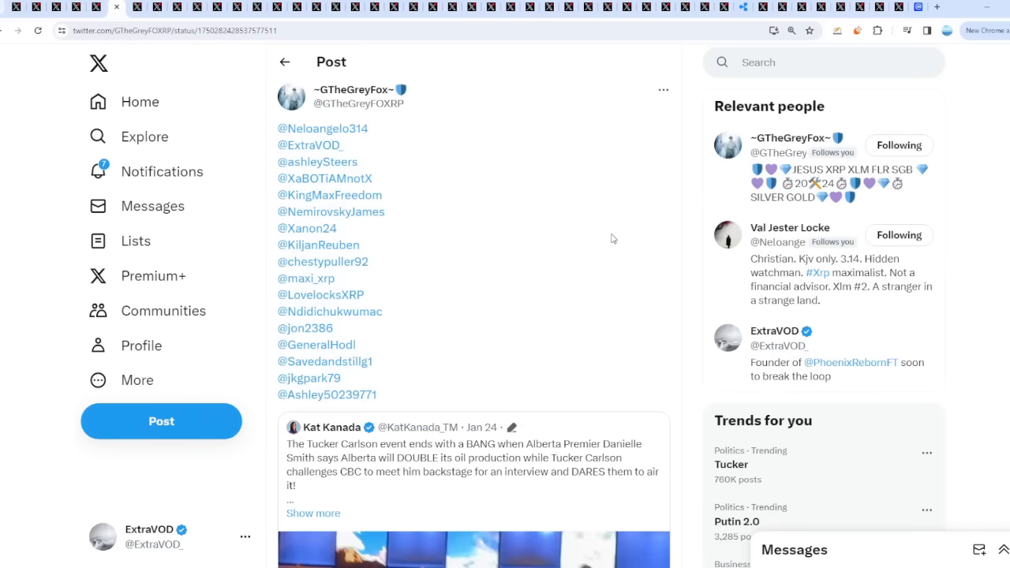
scroll(612, 238, down, 3)
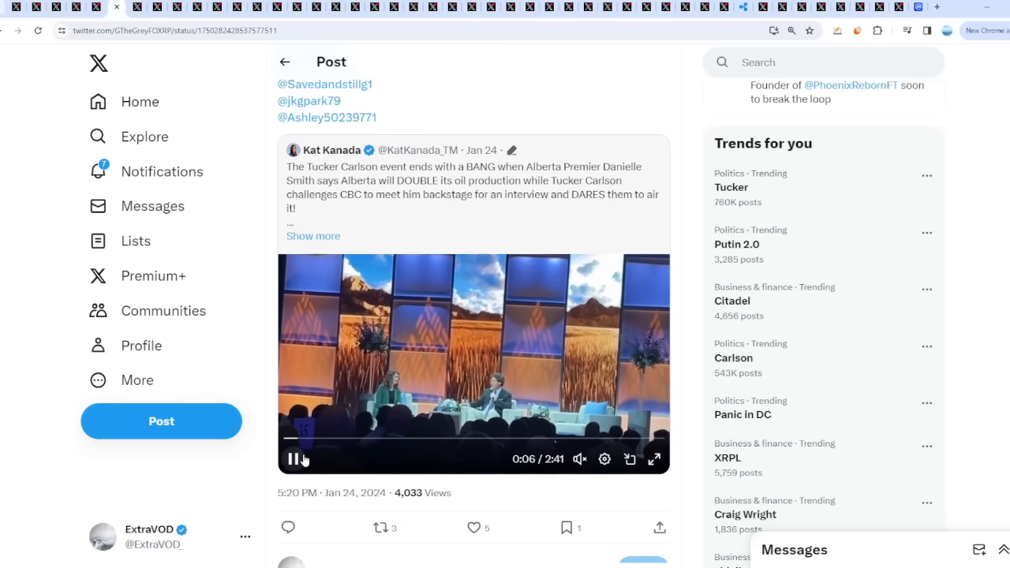
Step: Pause the Tucker Carlson Alberta video, return to the Garlinghouse skiing post and view the snowball drawing full-size
click(307, 459)
key(ctrl+Tab)
key(ctrl+Tab)
key(ctrl+Tab)
key(ctrl+Tab)
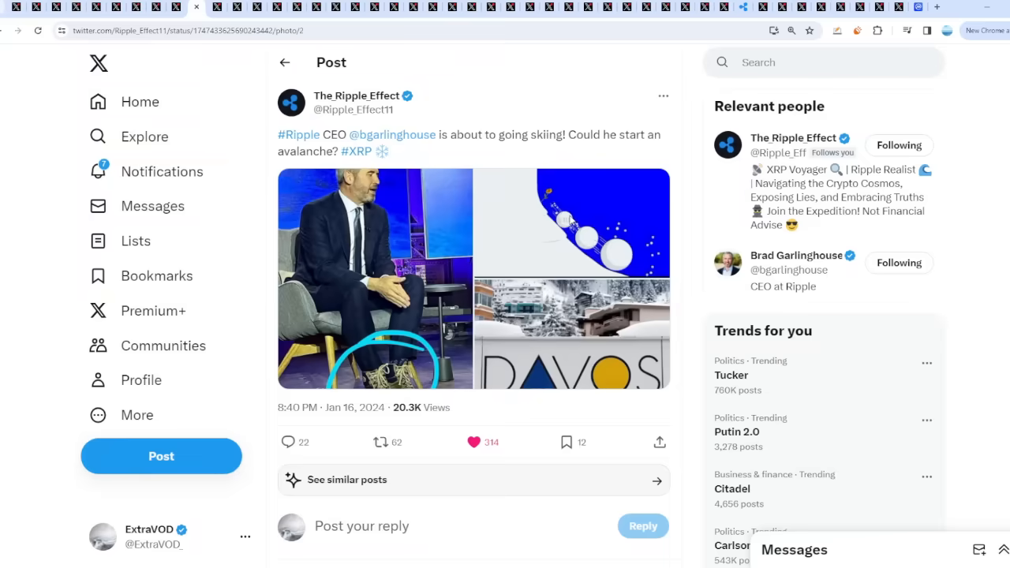
click(570, 220)
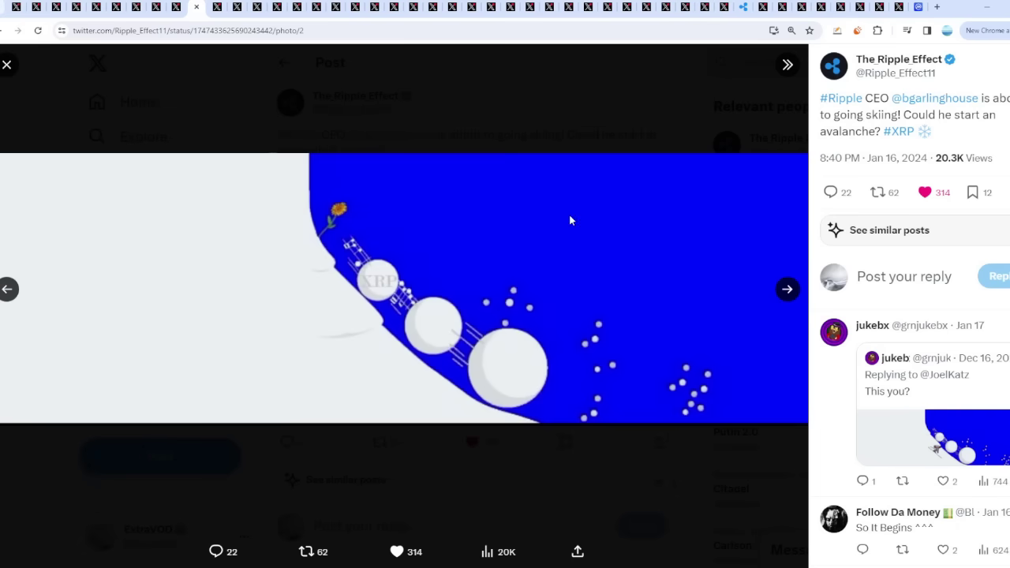
click(709, 439)
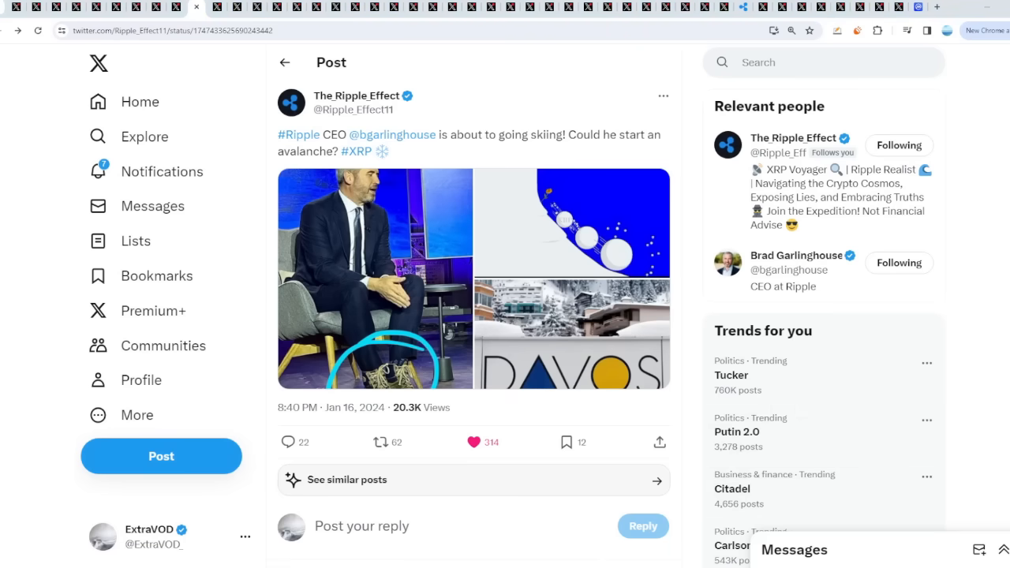